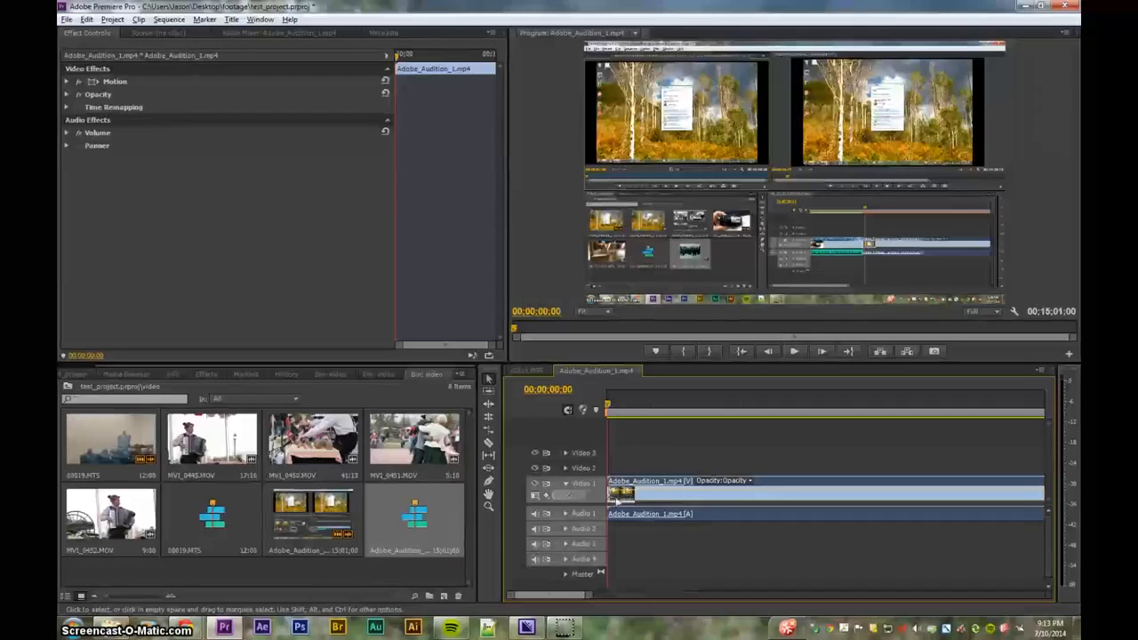
Increase the height of the Video 1 track and add an opacity keyframe to its clip at about 00;00;12;11.
scroll(593, 511, up, 2)
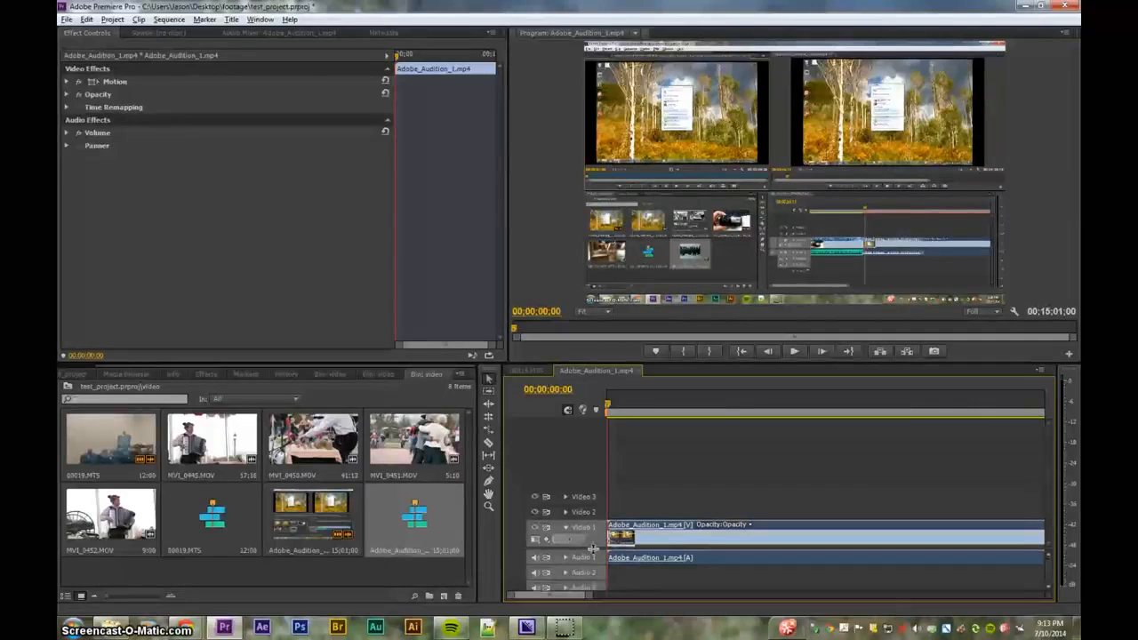
drag(598, 520, 599, 458)
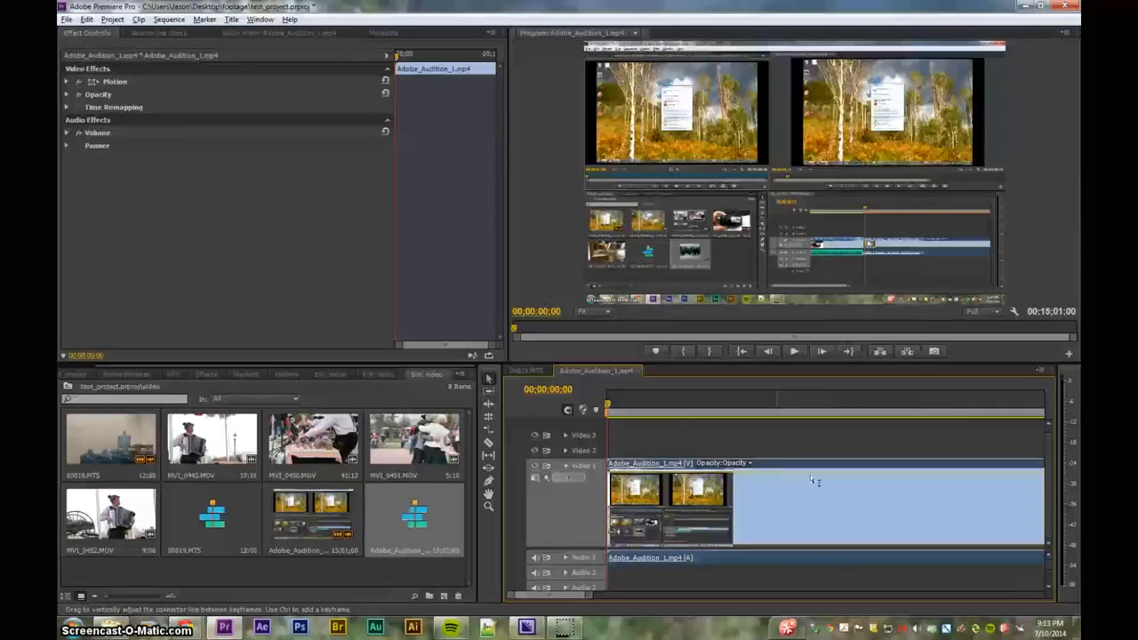
ctrl+click(757, 472)
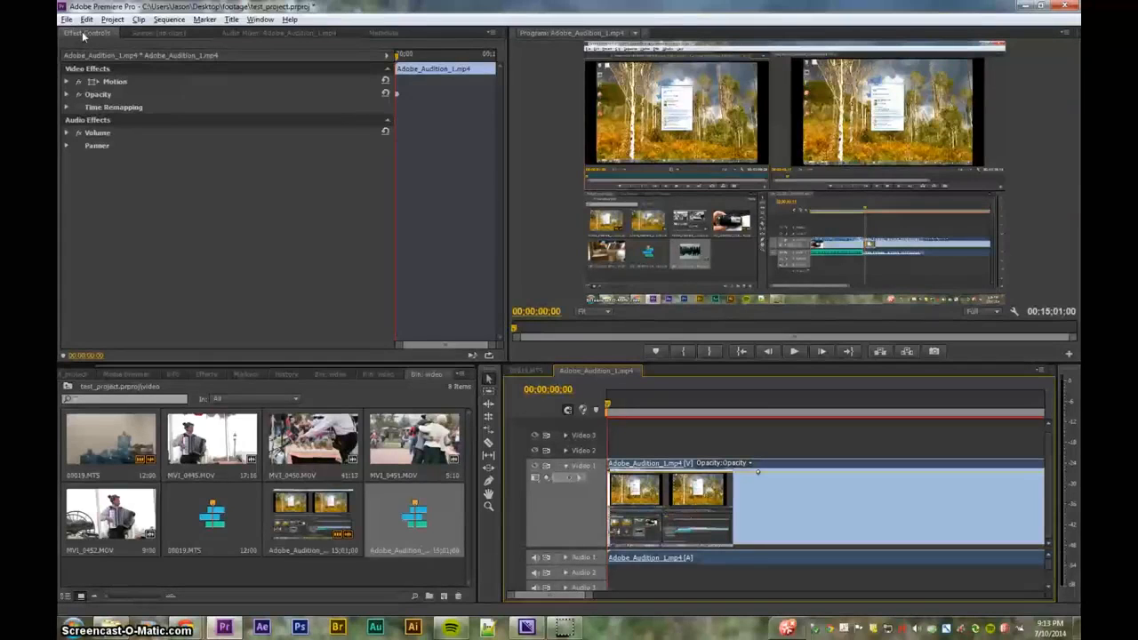
Magnify the clip's effect timeline around the opacity keyframe and place the playhead just before it at 00;00;11;20.
click(397, 97)
key(equal)
key(equal)
key(equal)
key(equal)
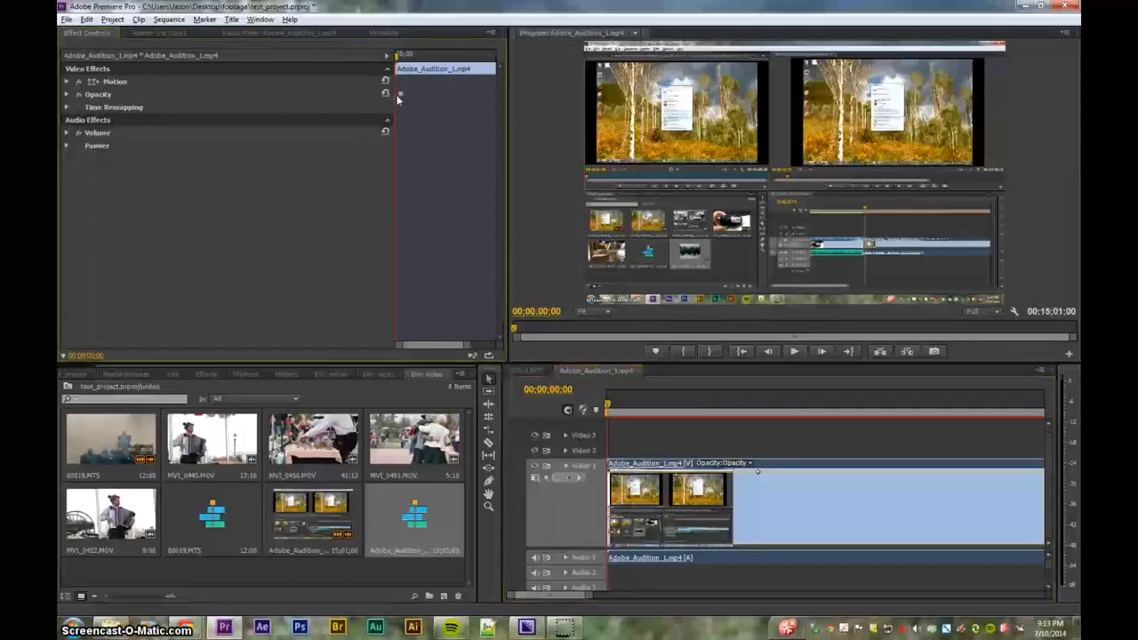
key(equal)
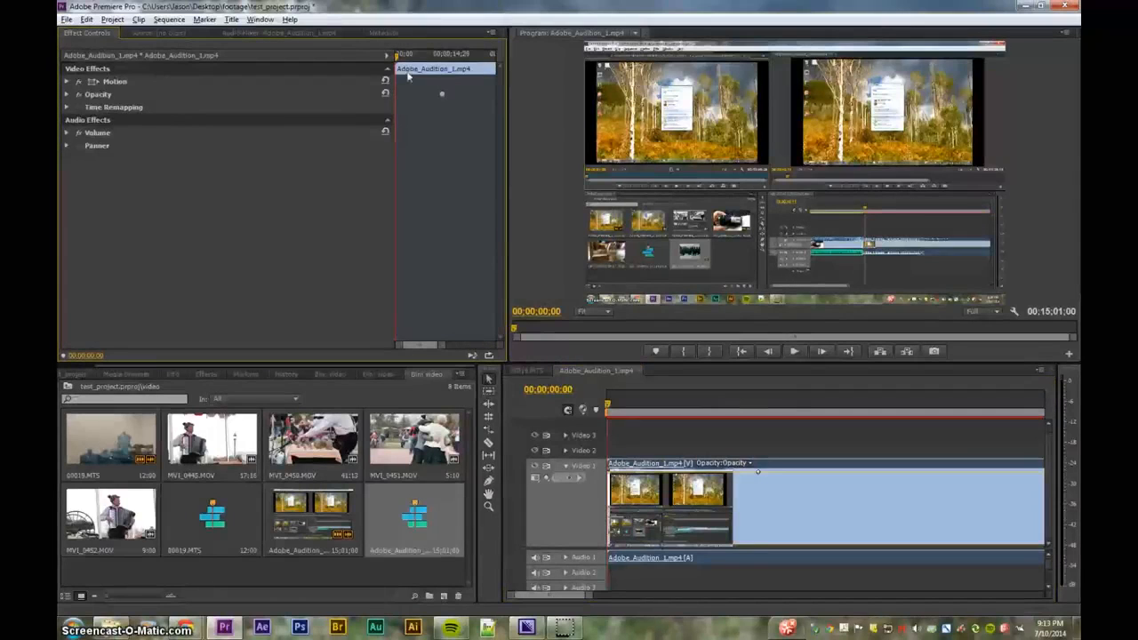
click(438, 57)
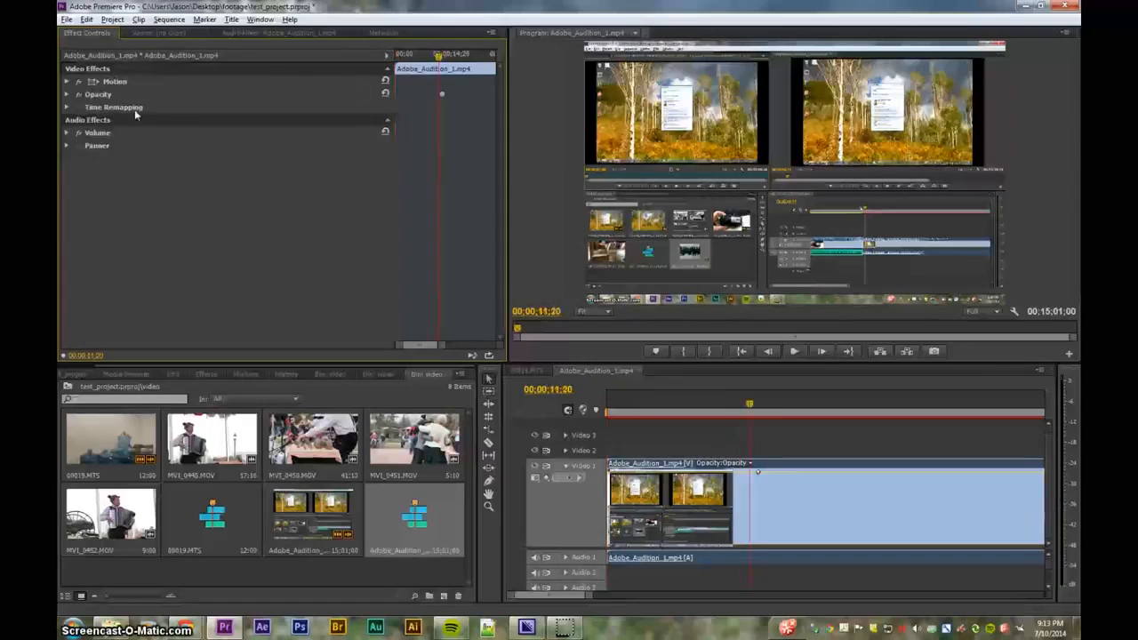
Expand the clip's Motion properties and try switching Position animation on and back off, deleting its keyframe.
click(66, 81)
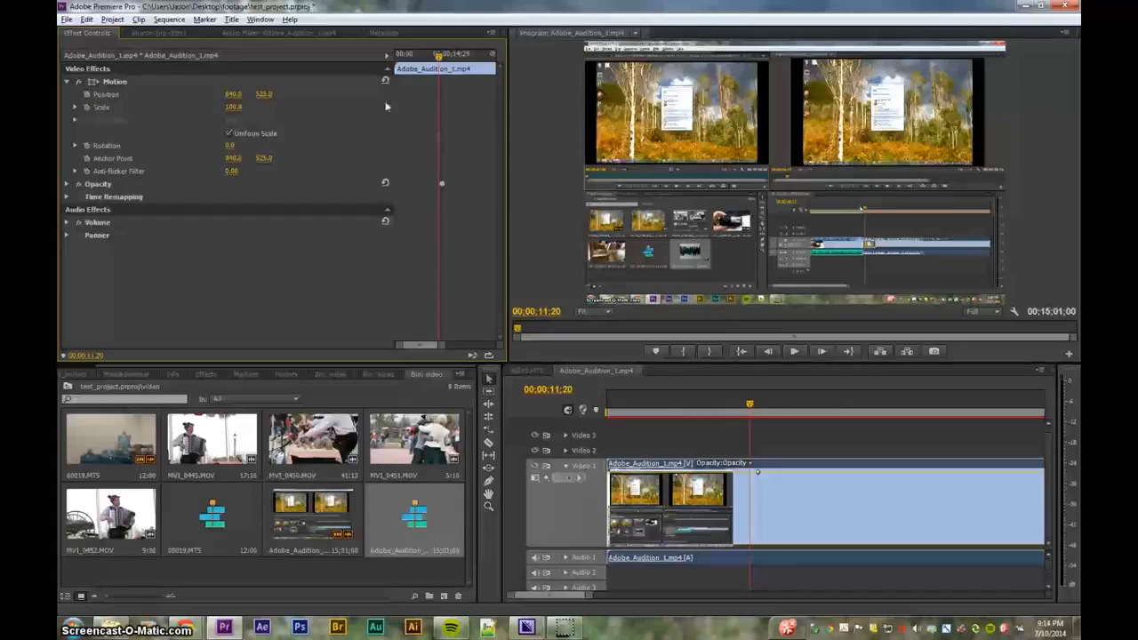
click(87, 95)
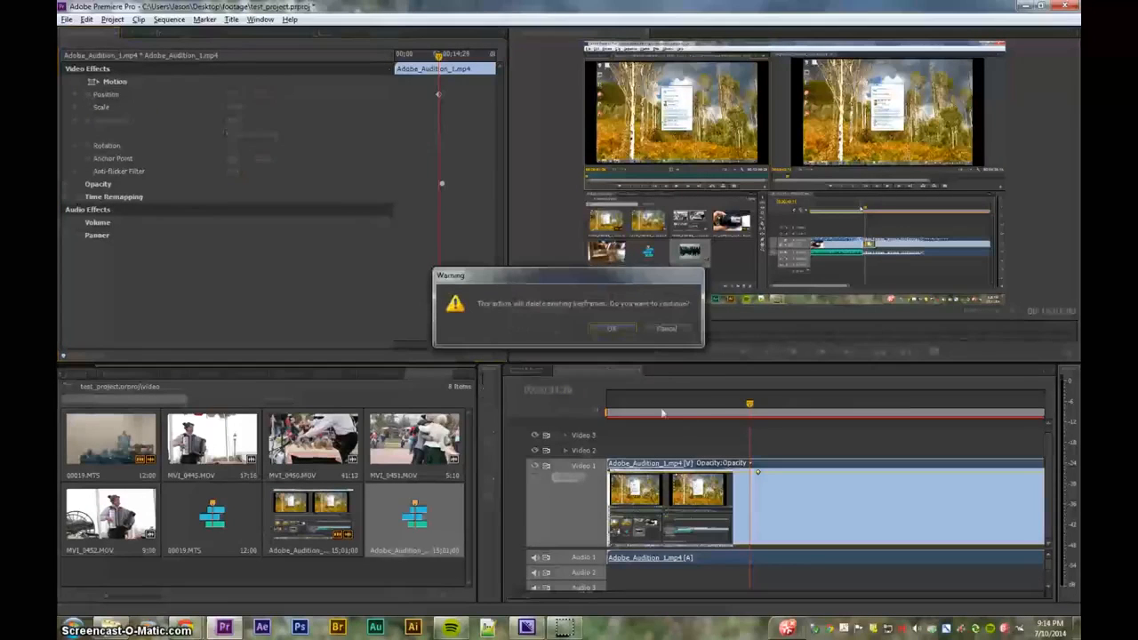
click(614, 330)
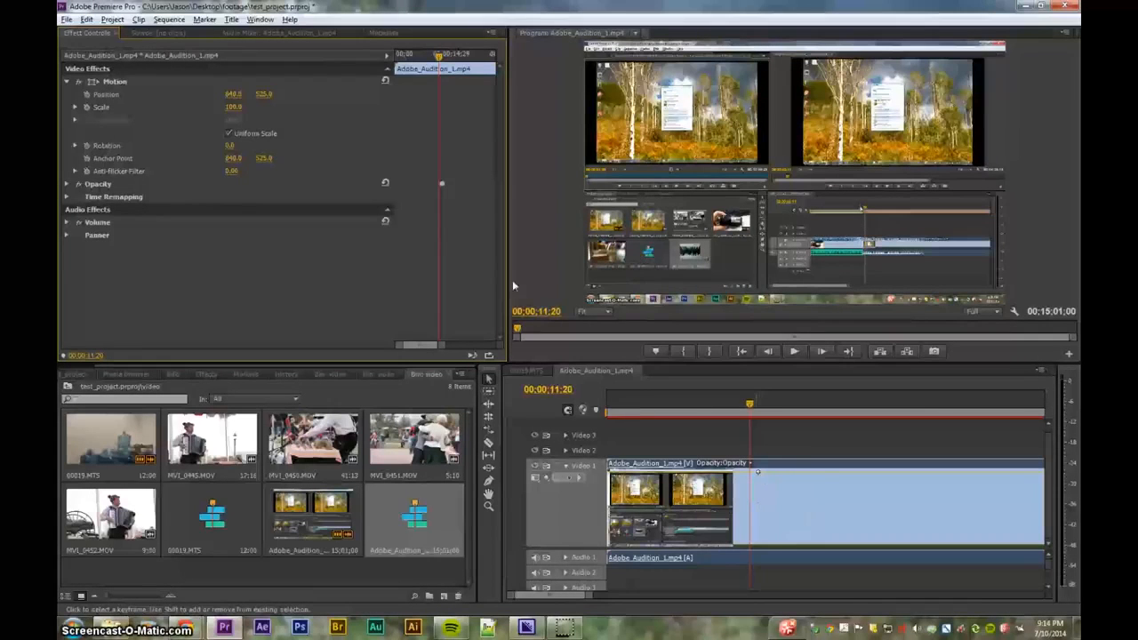
Expand the clip's Opacity properties and start switching off opacity animation, but cancel to keep the existing keyframe.
click(66, 184)
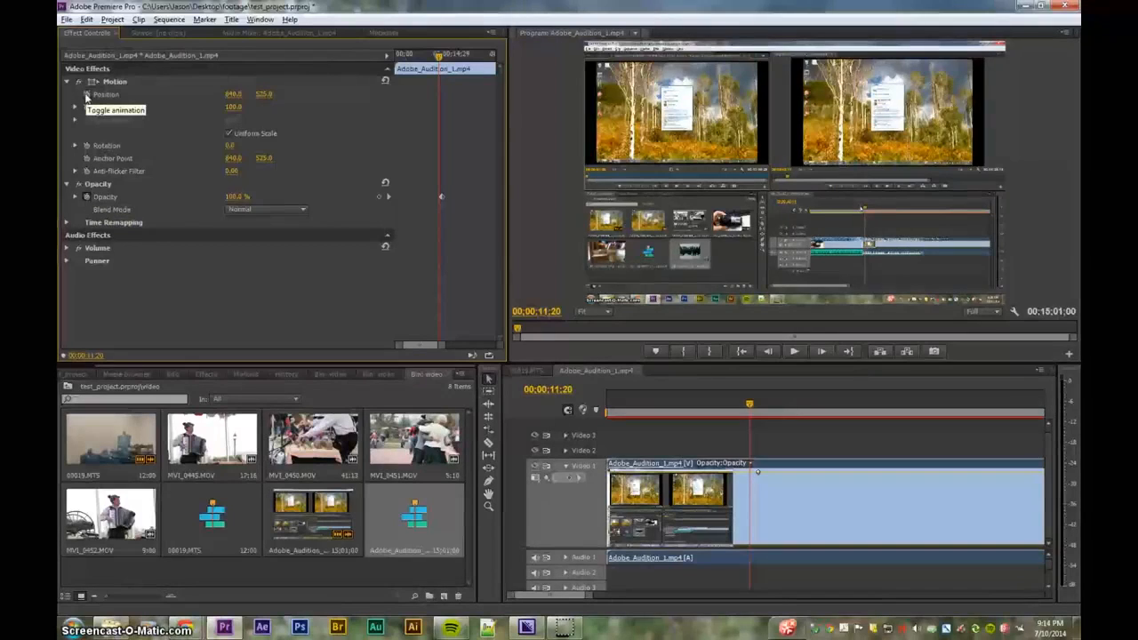
click(88, 197)
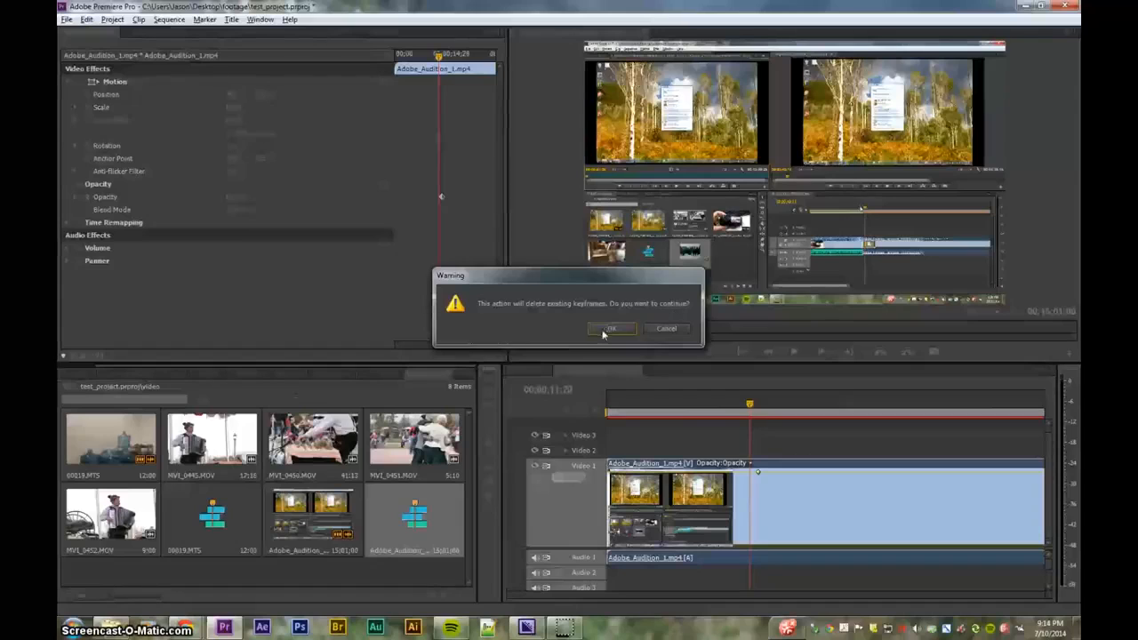
click(665, 328)
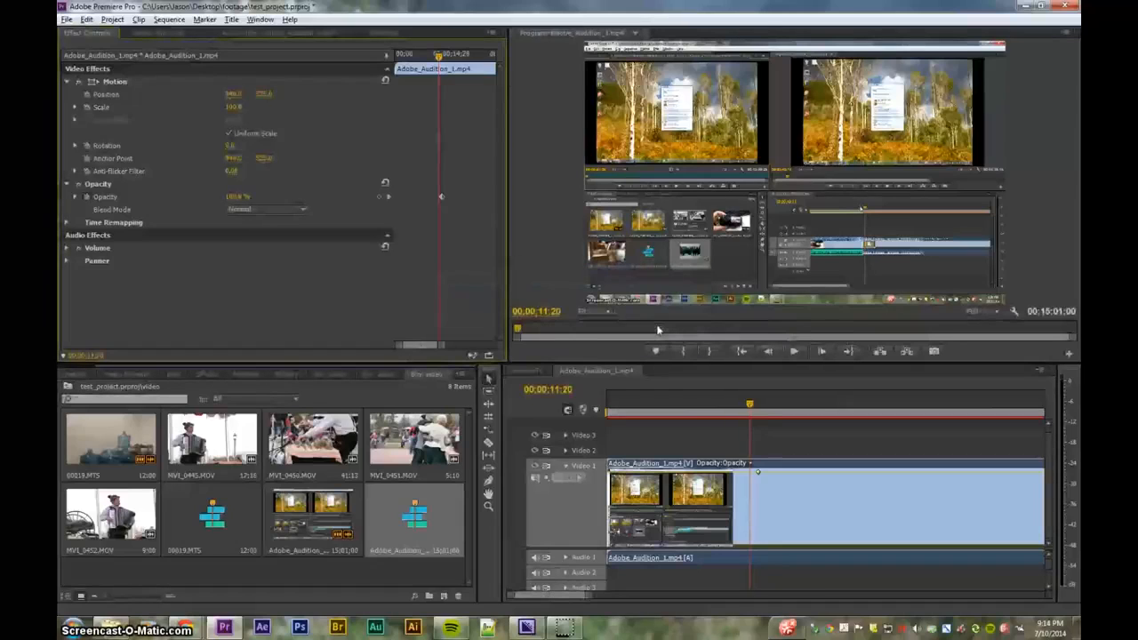
Add a second opacity keyframe after the first one, at 00;00;13;28, and set its opacity to 0%.
click(389, 197)
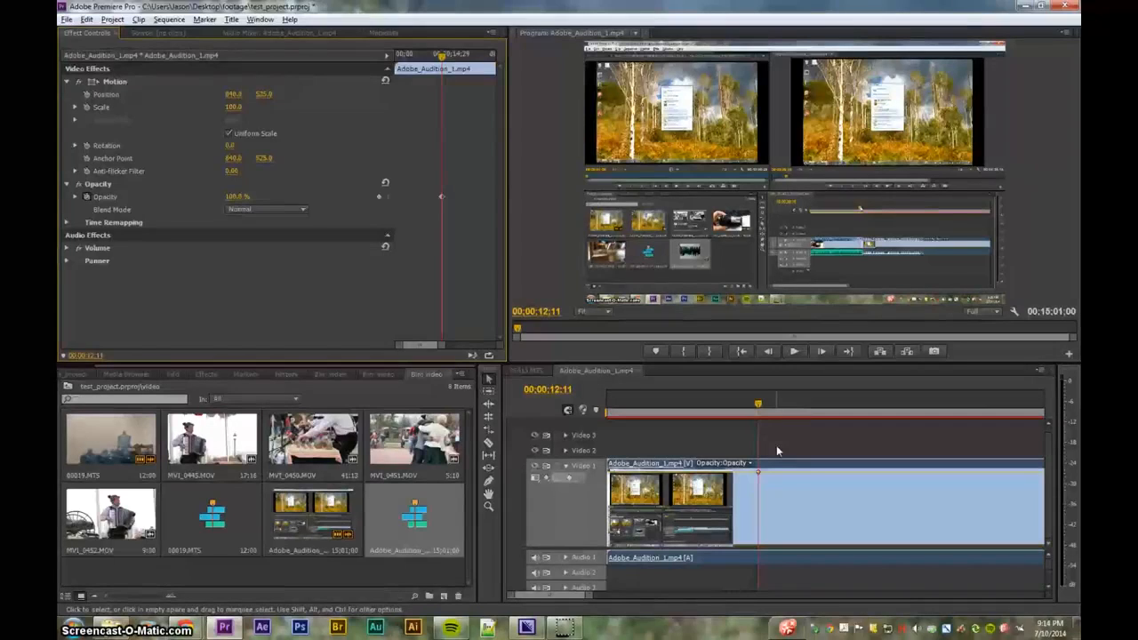
key(shift)
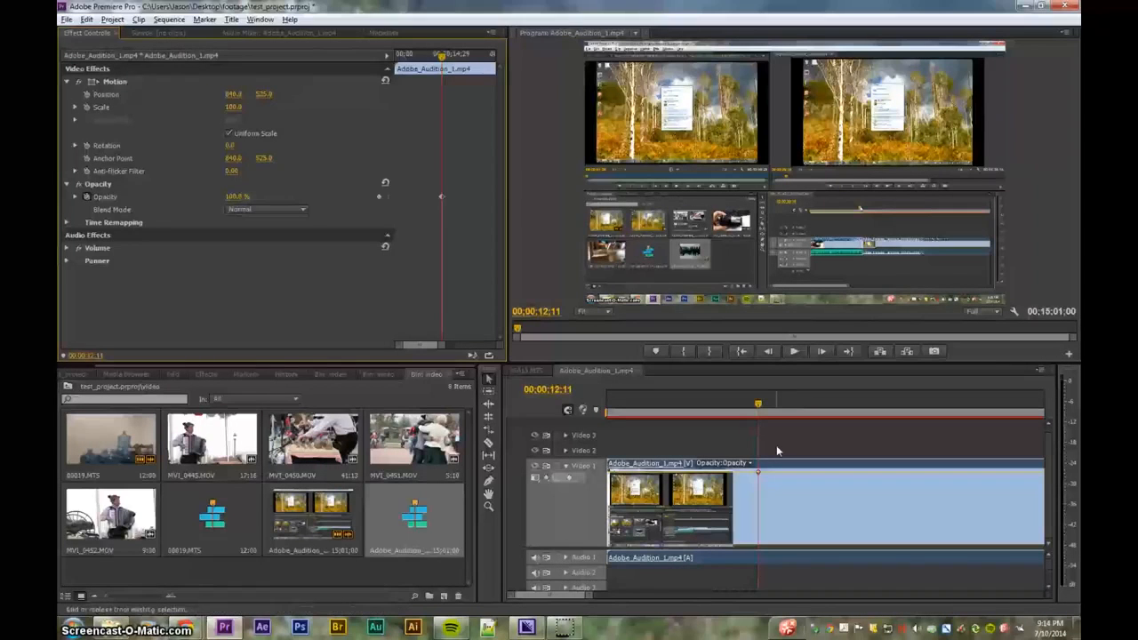
key(shift+Right)
key(shift+Right)
key(shift+Right)
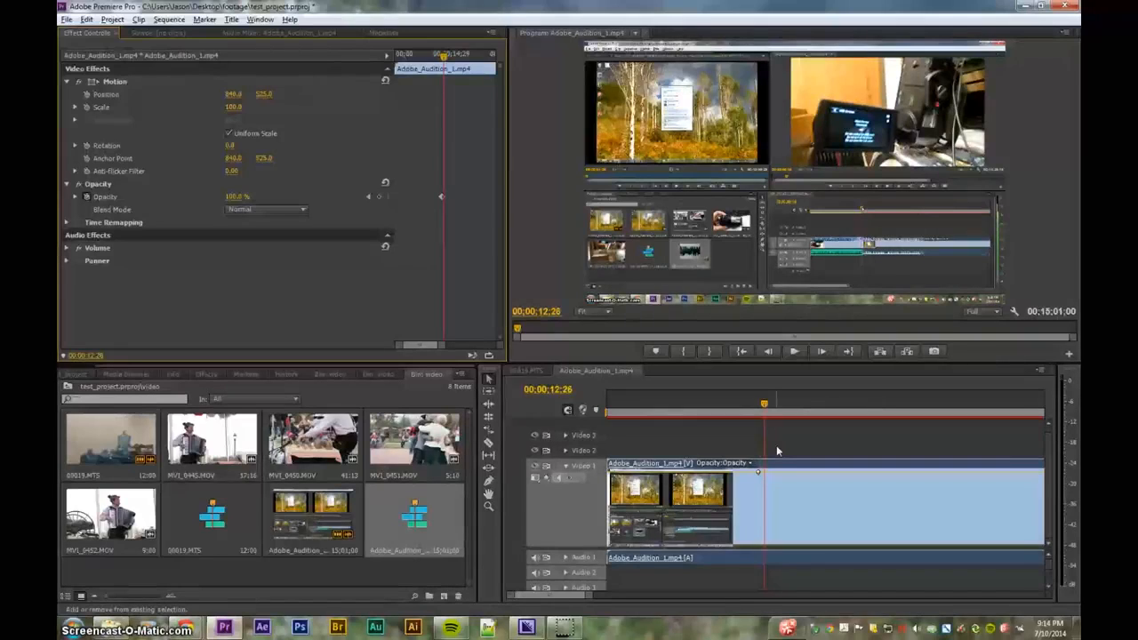
key(shift+Right)
key(shift+Right)
key(shift+Right)
key(shift+Right)
key(shift+Right)
key(shift+Right)
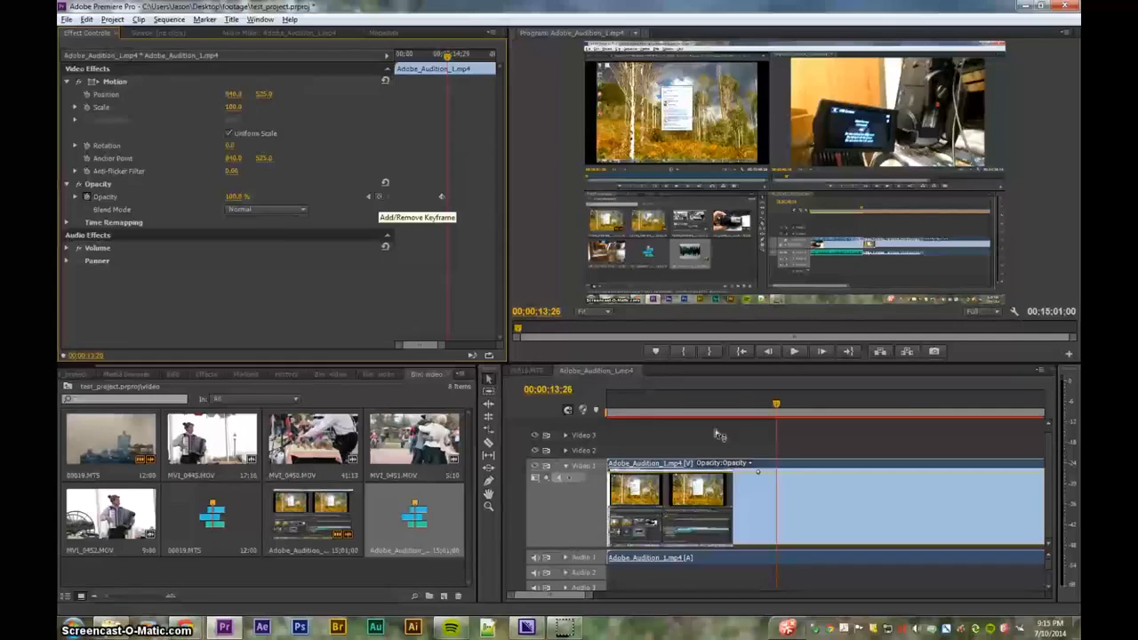
ctrl+click(778, 473)
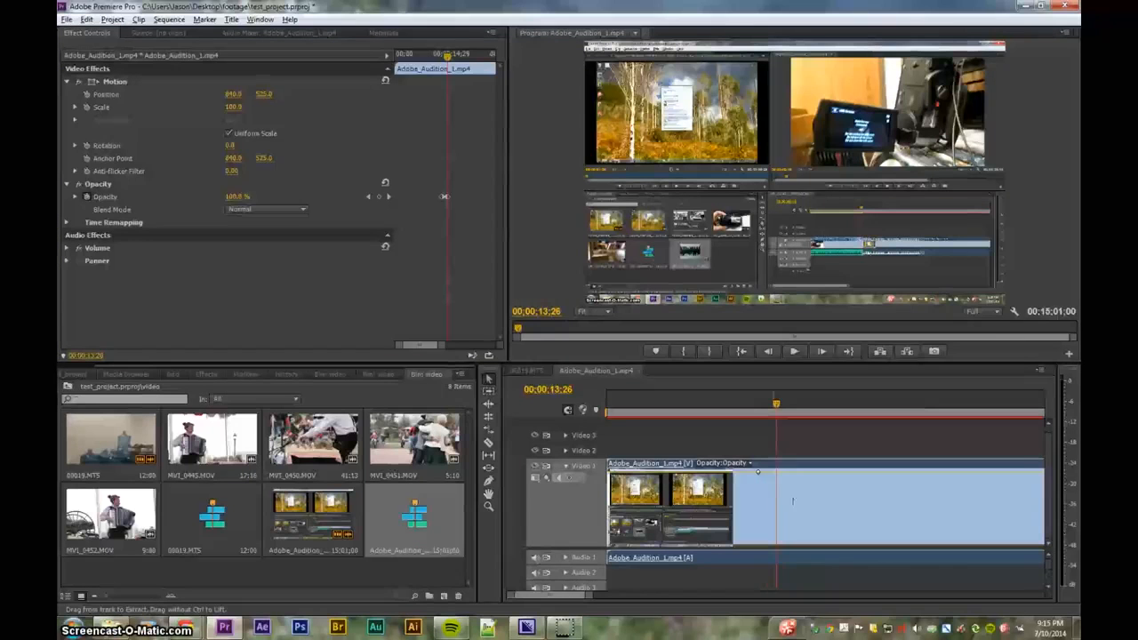
click(389, 196)
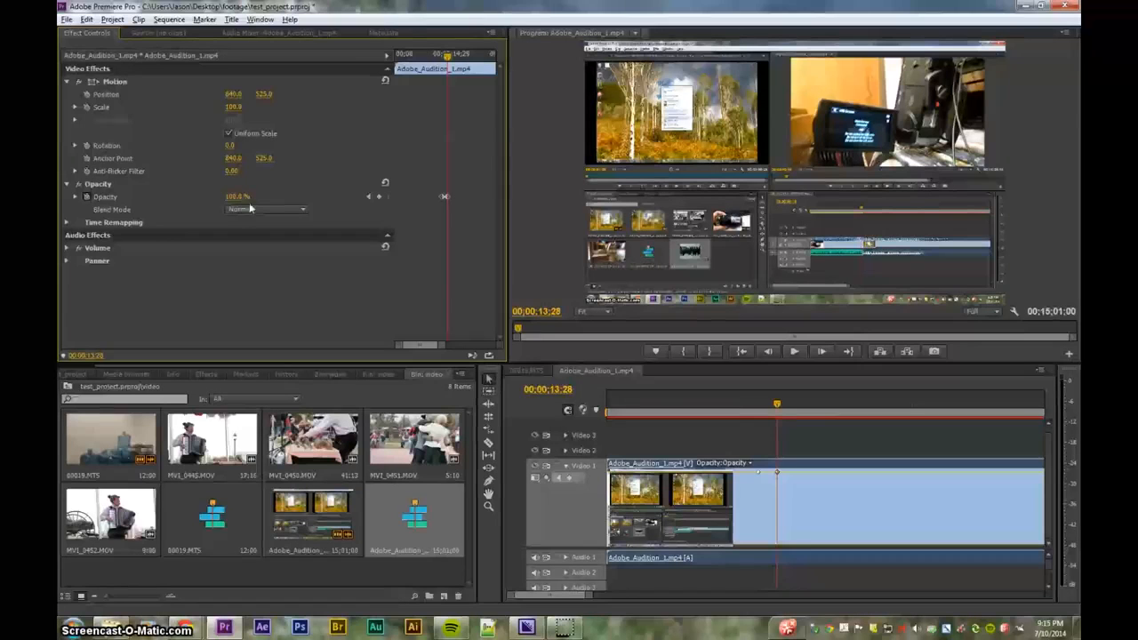
drag(242, 198, 163, 197)
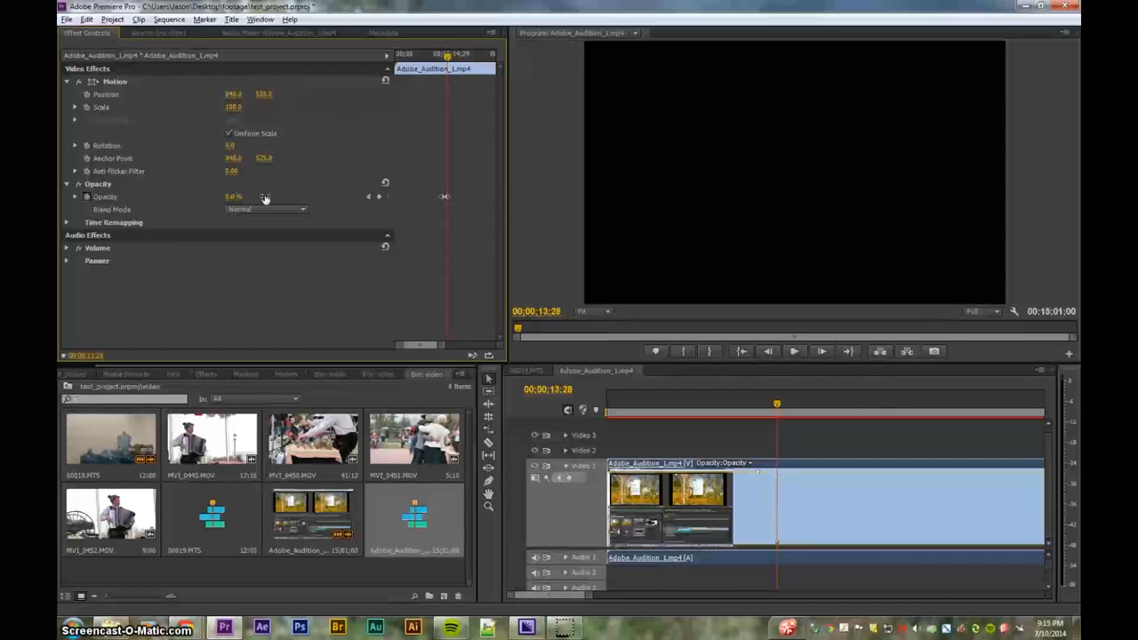
Play back the opacity fade starting from the first keyframe.
click(370, 199)
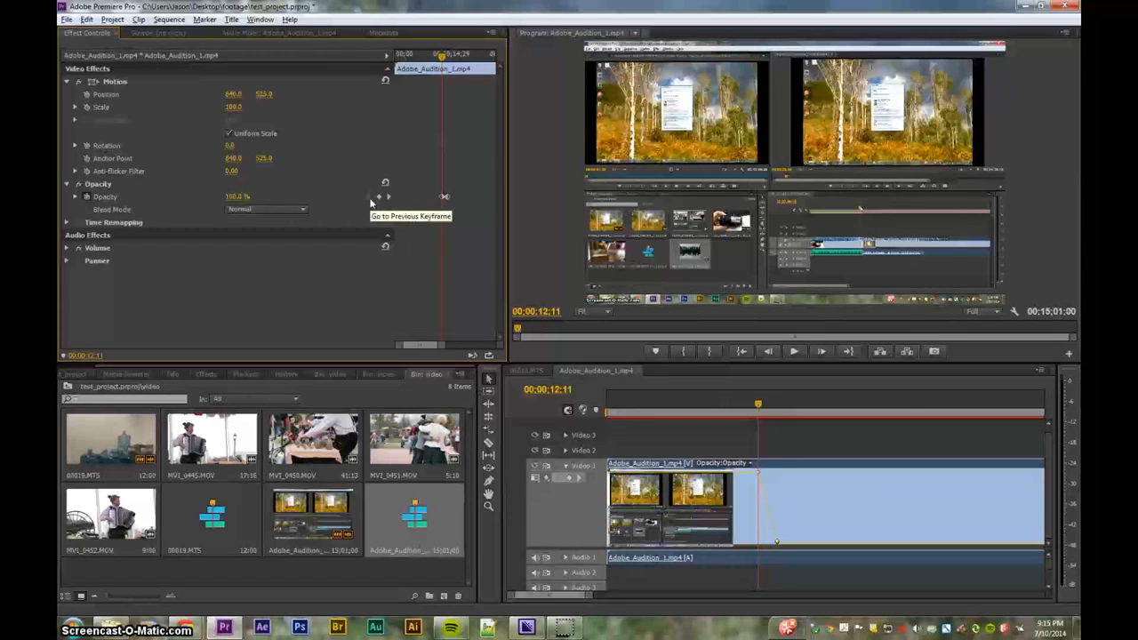
key(space)
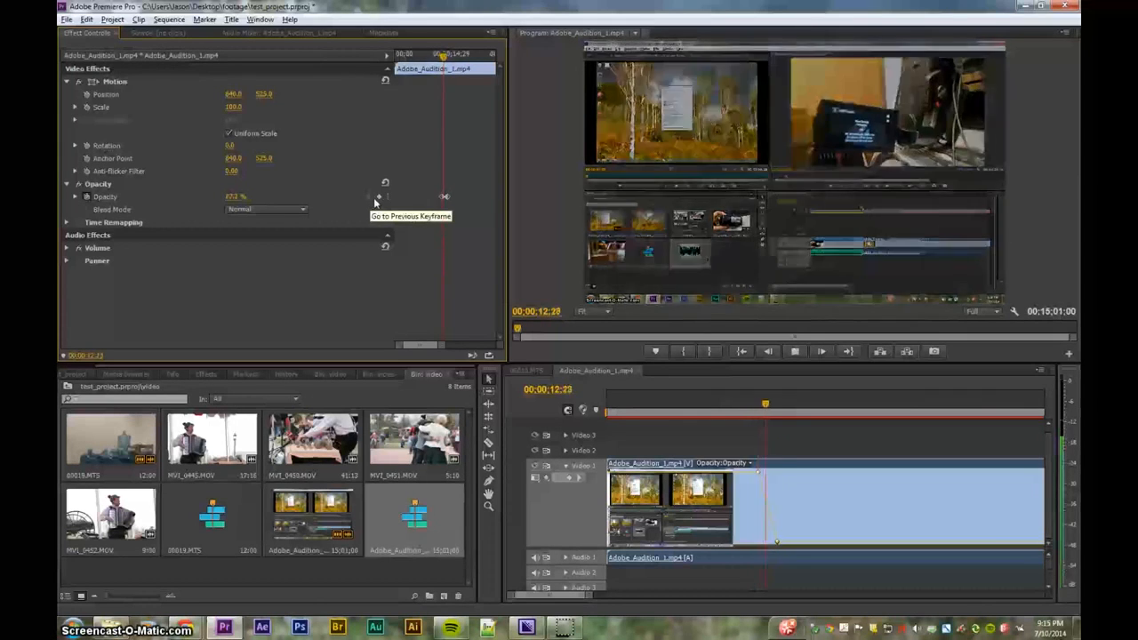
key(space)
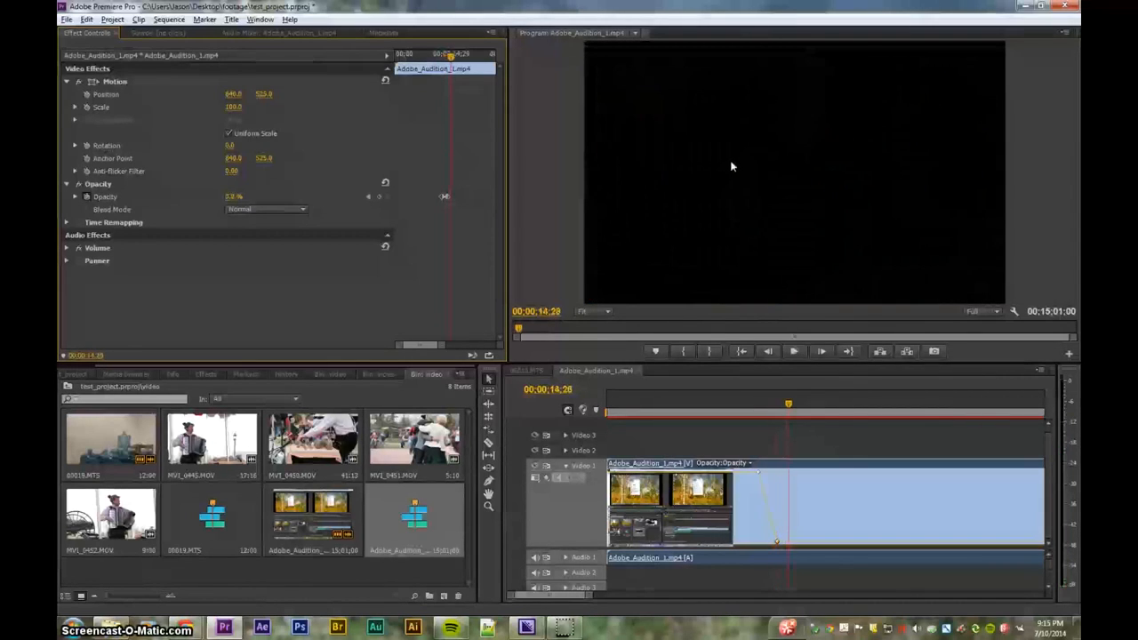
Lengthen the fade by moving the 0% opacity keyframe much later, and preview it from the first keyframe.
click(369, 197)
click(366, 197)
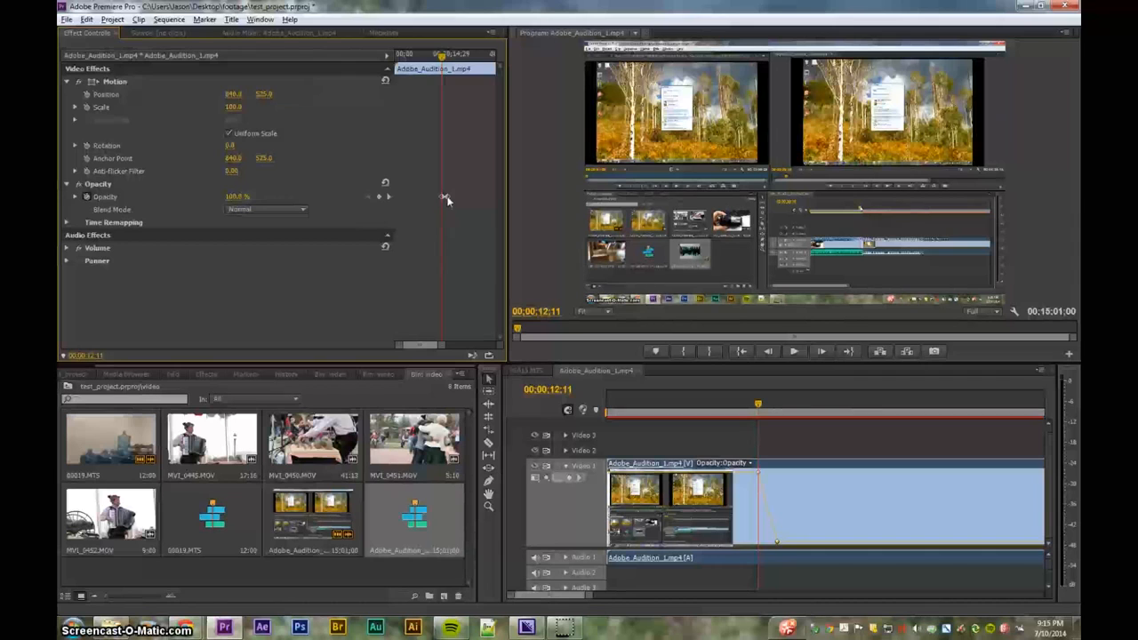
drag(447, 199, 493, 199)
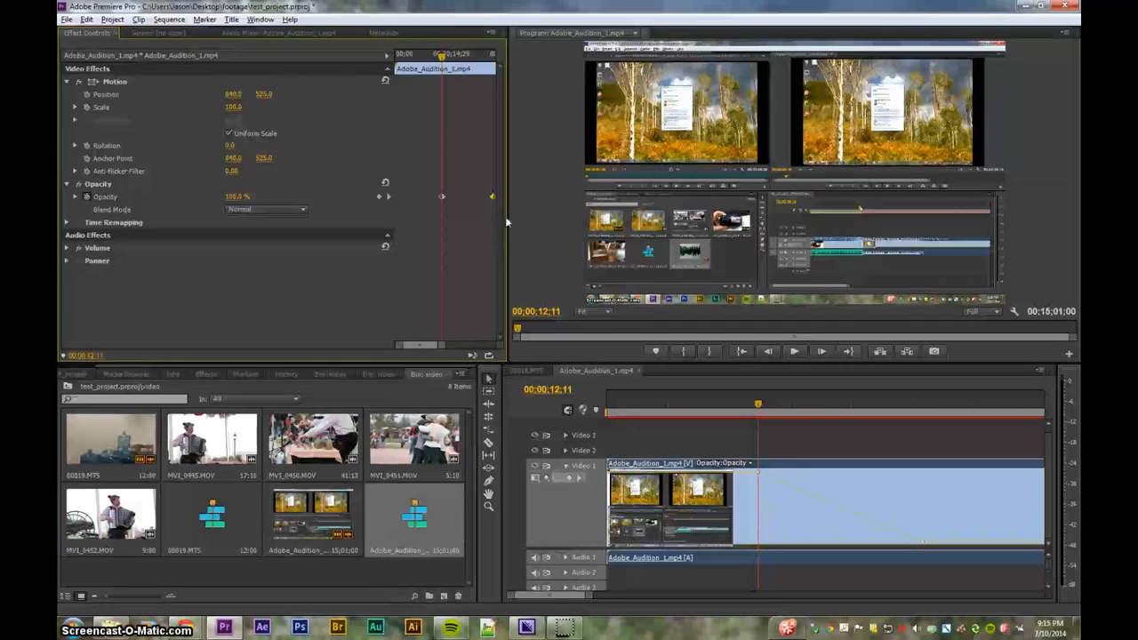
key(space)
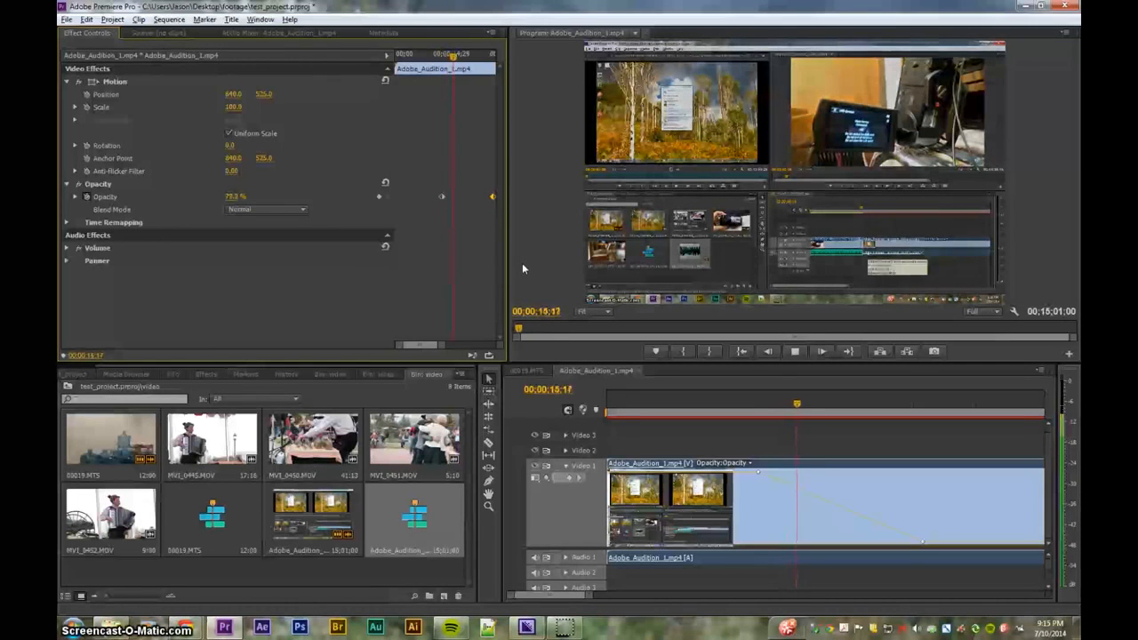
key(space)
Move the 0% opacity keyframe back near the first one and add a keyframe at 00;00;16;14 with about 64% opacity.
drag(492, 197, 448, 201)
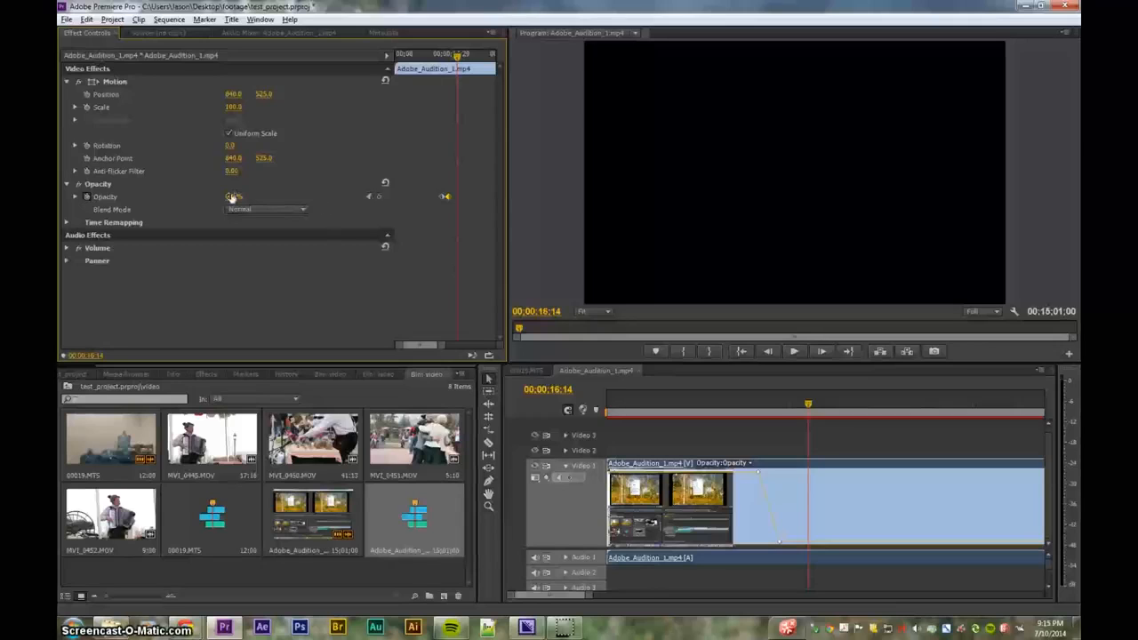
drag(226, 197, 413, 197)
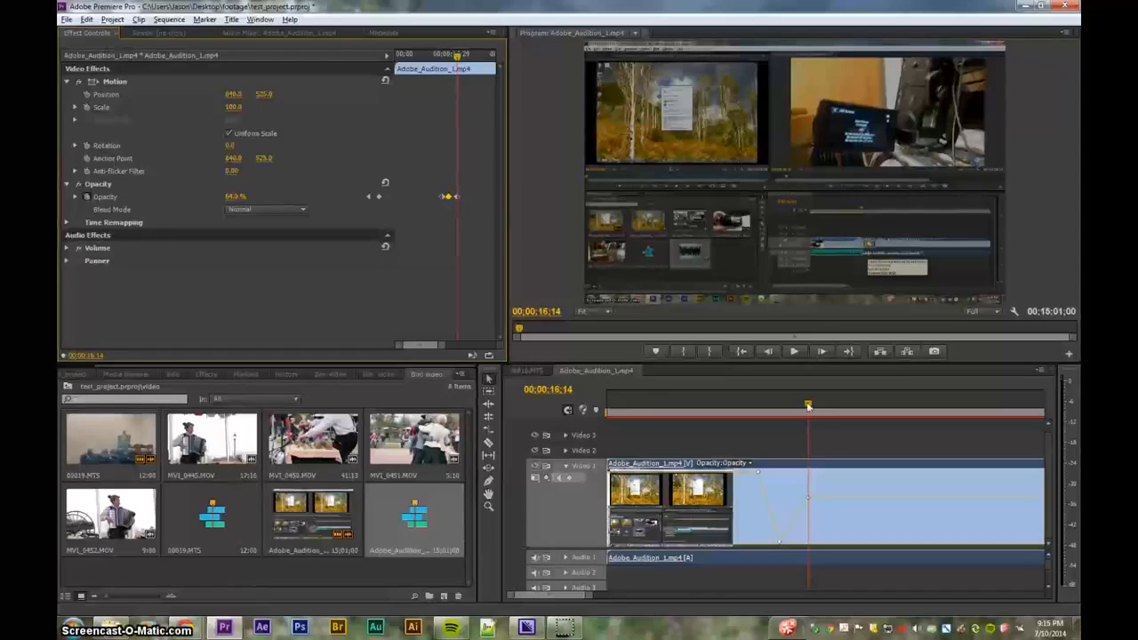
Move the playhead to 00;00;18;08 and delete all of the clip's opacity keyframes.
mouse_move(807, 404)
mouse_down()
mouse_move(728, 400)
mouse_move(830, 404)
mouse_up()
drag(492, 217, 433, 184)
key(Delete)
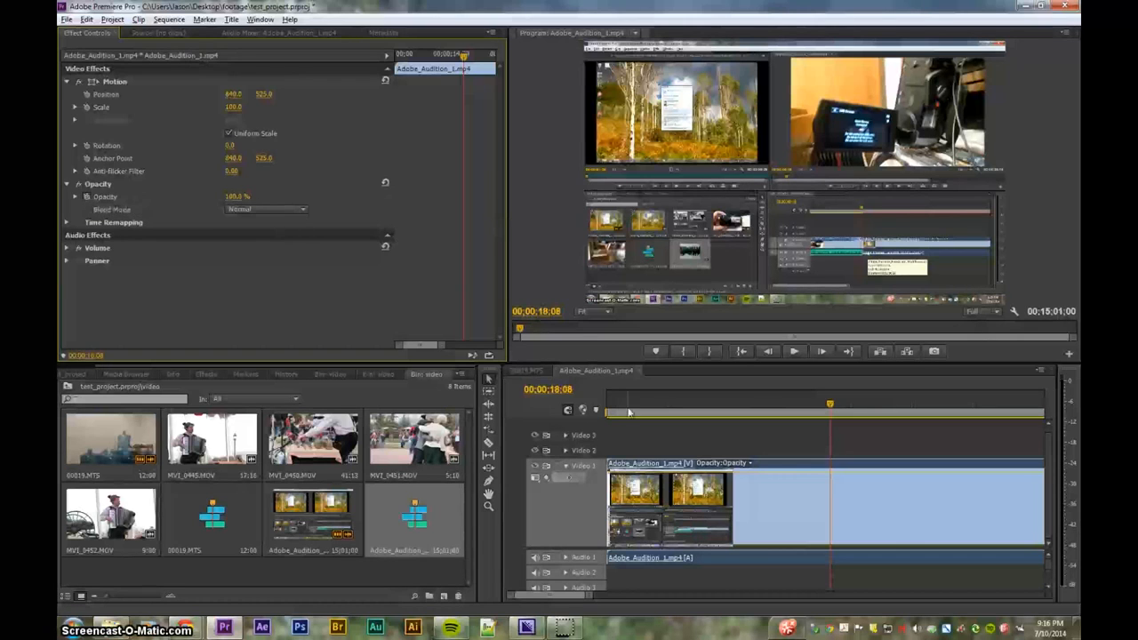
Set starting keyframes for the clip's Position and Scale at 00;00;08;29.
drag(828, 404, 713, 402)
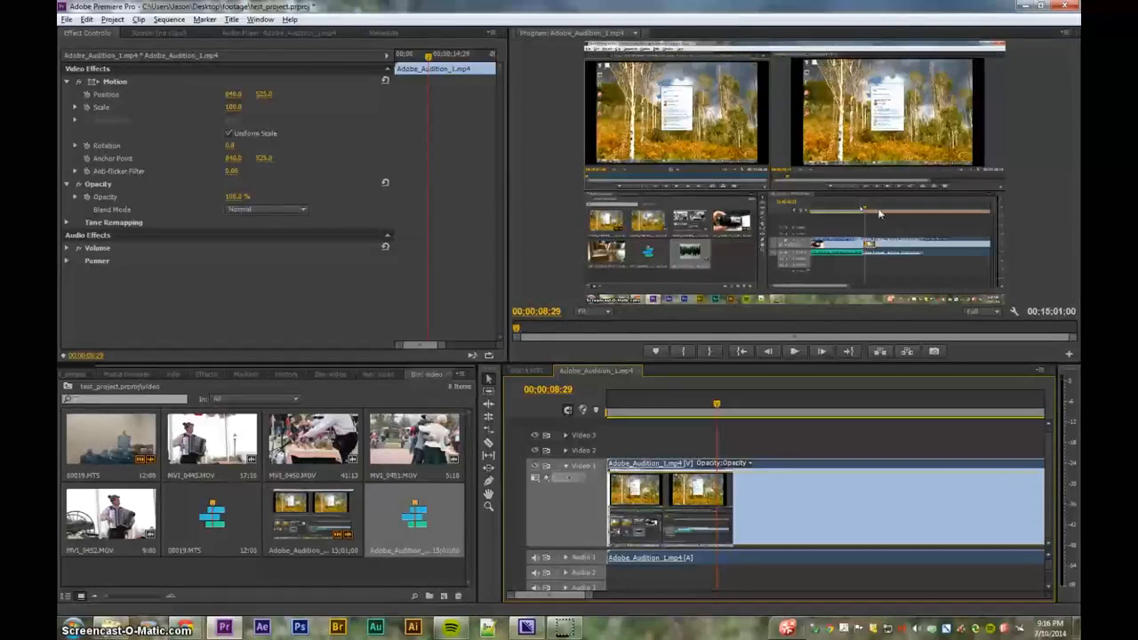
click(87, 95)
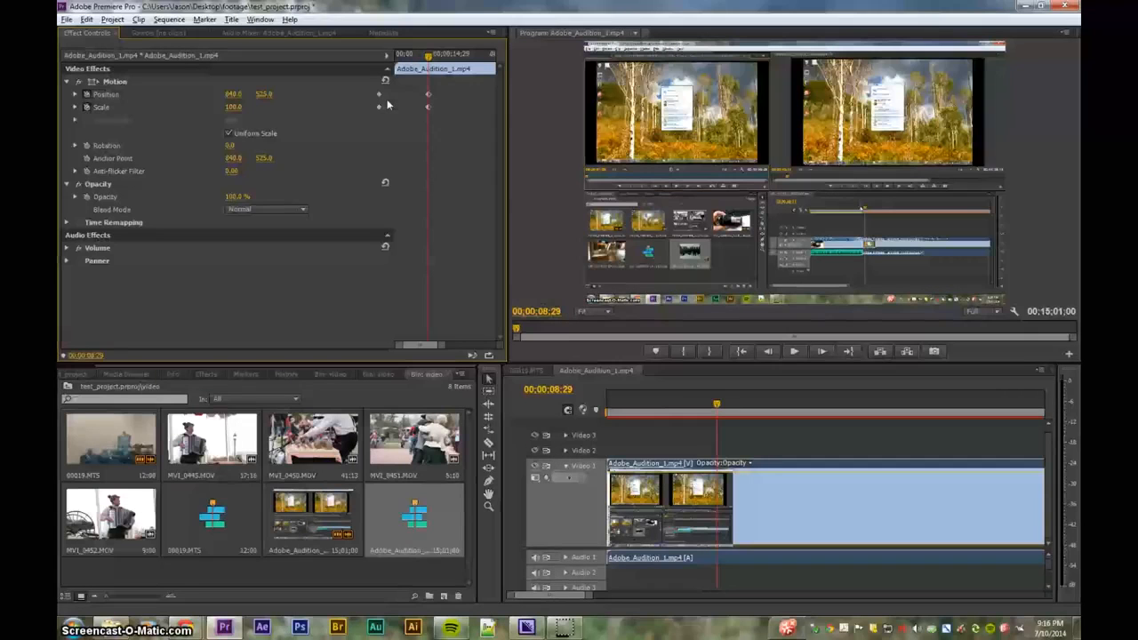
Advance 15 frames to 00;00;09;14 and set the clip's Scale to 281, creating a zoom-in.
key(shift+Right)
key(shift+Right)
key(shift+Right)
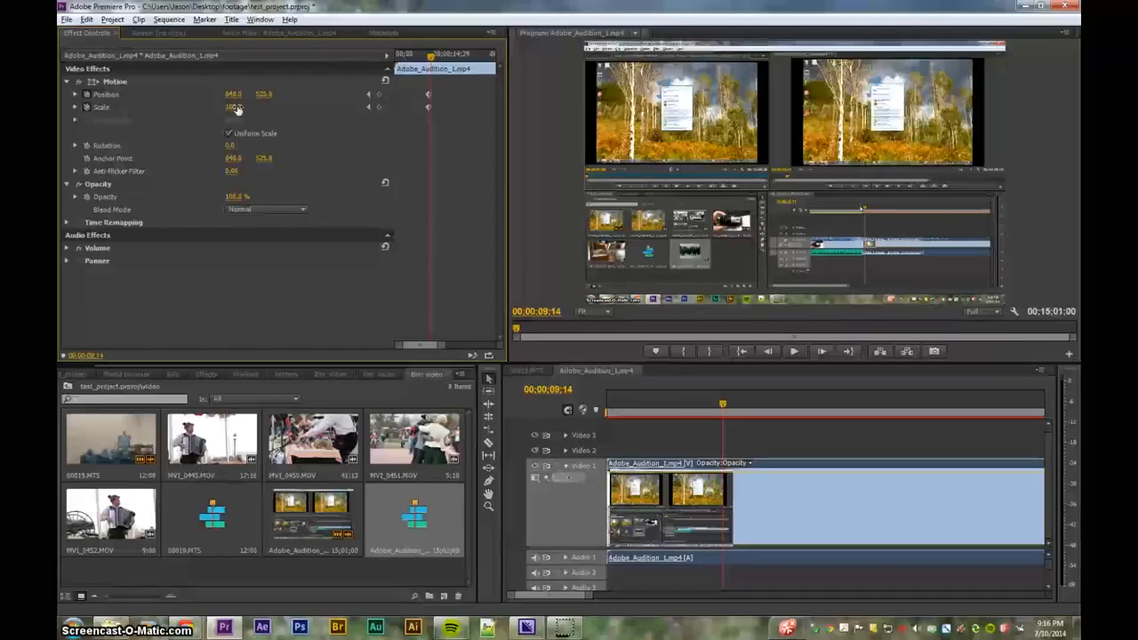
drag(233, 107, 400, 107)
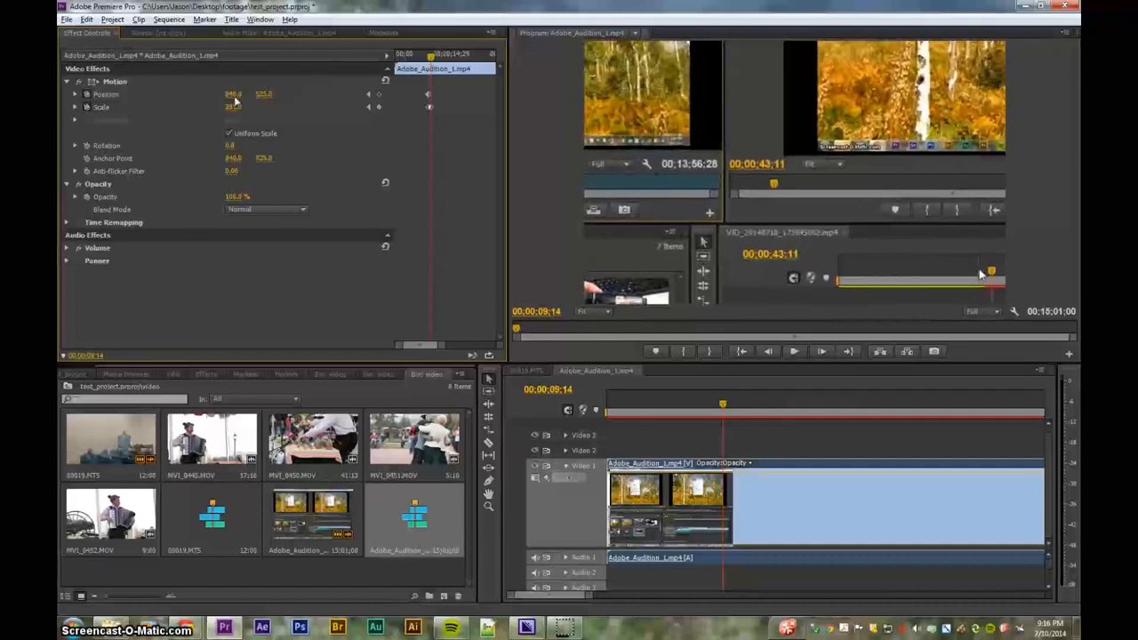
Reposition the enlarged clip to about 55.5, 112.9 at 00;00;09;14 so the recorded timeline area fills the frame.
drag(235, 96, 49, 96)
drag(265, 95, 204, 96)
click(851, 194)
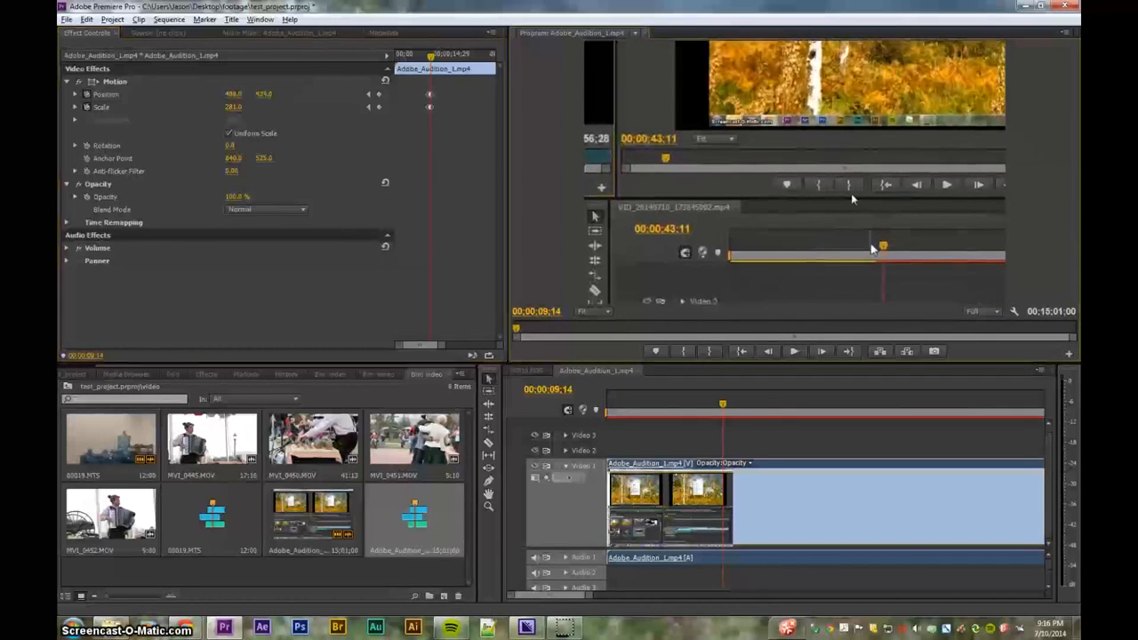
drag(857, 198, 792, 107)
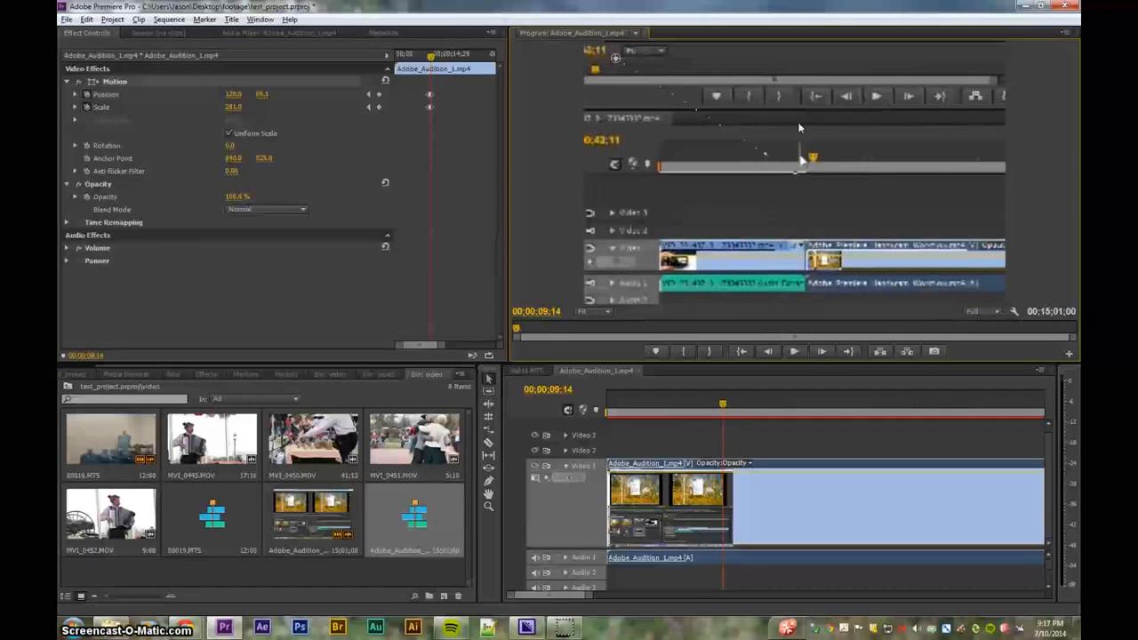
drag(855, 203, 799, 136)
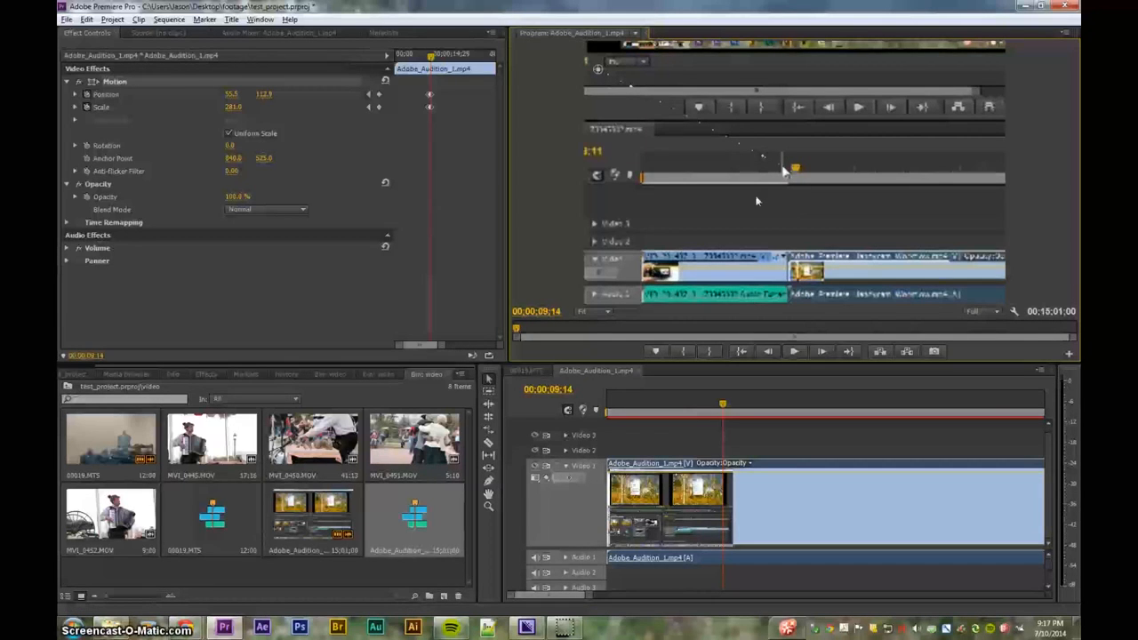
Fine-tune the enlarged clip's Position to about 99.2, 120.2 and play back the zoom-in from 00;00;07;26.
drag(782, 199, 792, 201)
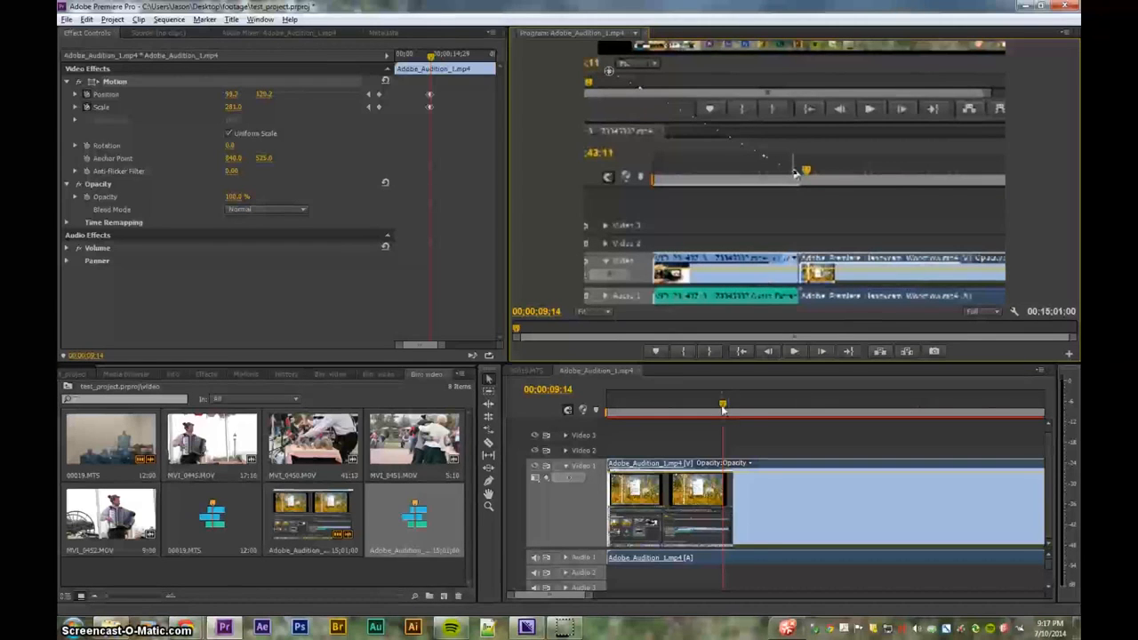
key(Left)
key(Left)
key(Left)
key(Left)
key(Left)
key(Left)
key(Left)
key(Left)
key(Left)
key(Left)
key(Left)
key(Left)
key(Left)
key(Left)
key(Left)
key(Left)
key(Left)
key(Left)
key(Left)
key(Left)
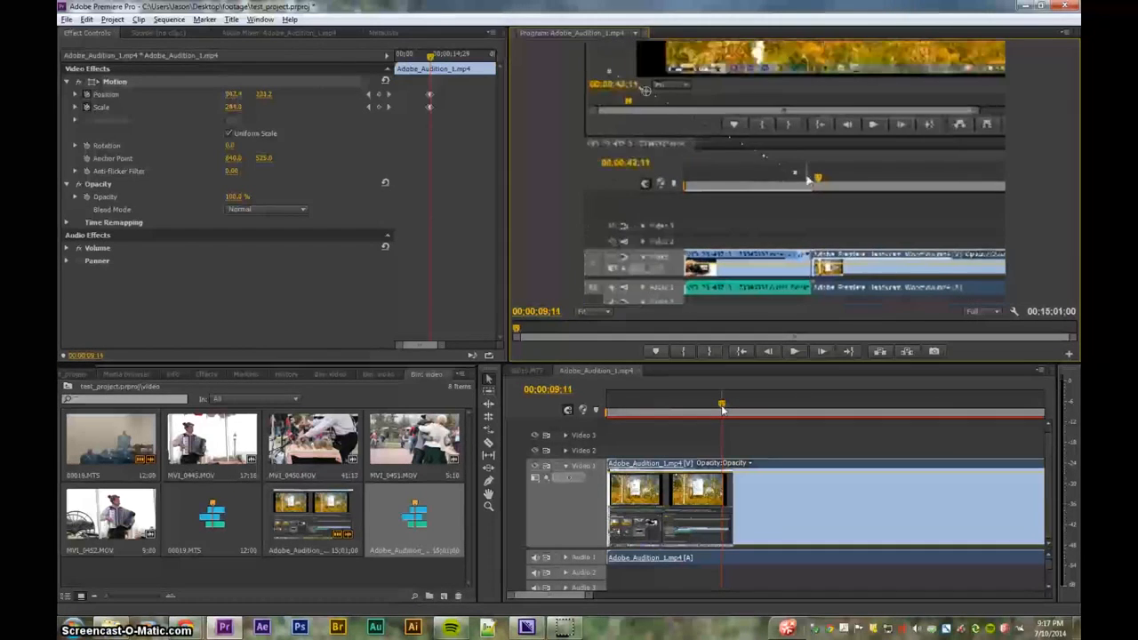
key(Left)
key(Left)
key(Left)
key(Left)
key(Left)
key(Left)
key(Left)
key(Left)
key(Left)
key(Left)
key(Left)
key(Left)
key(Left)
key(Left)
key(Left)
key(Left)
key(Left)
key(Left)
key(Left)
key(Left)
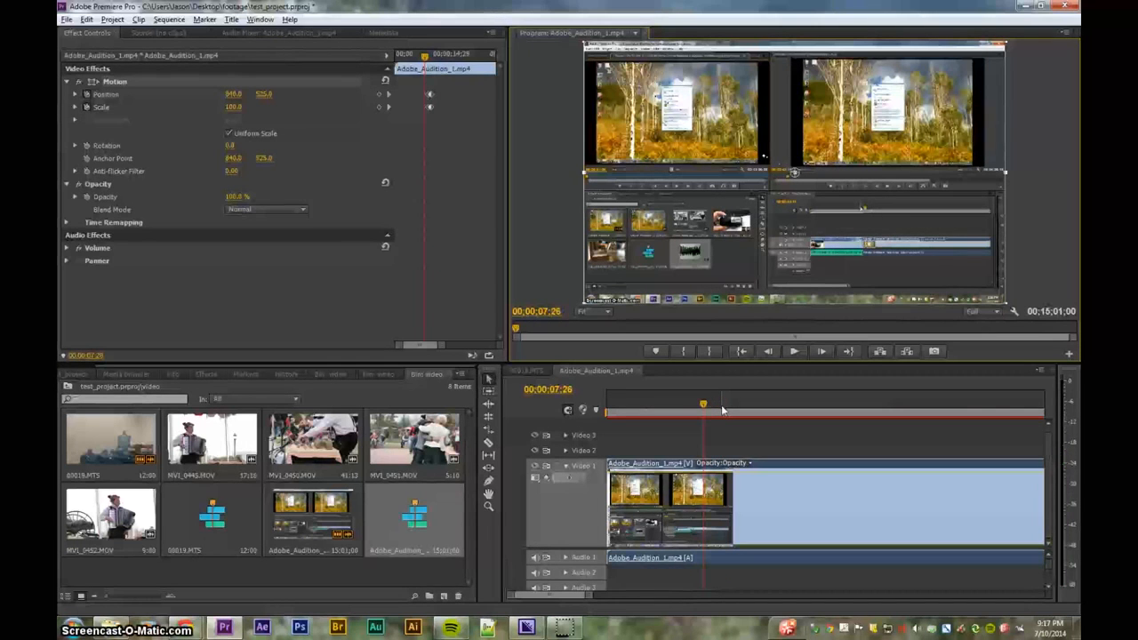
key(space)
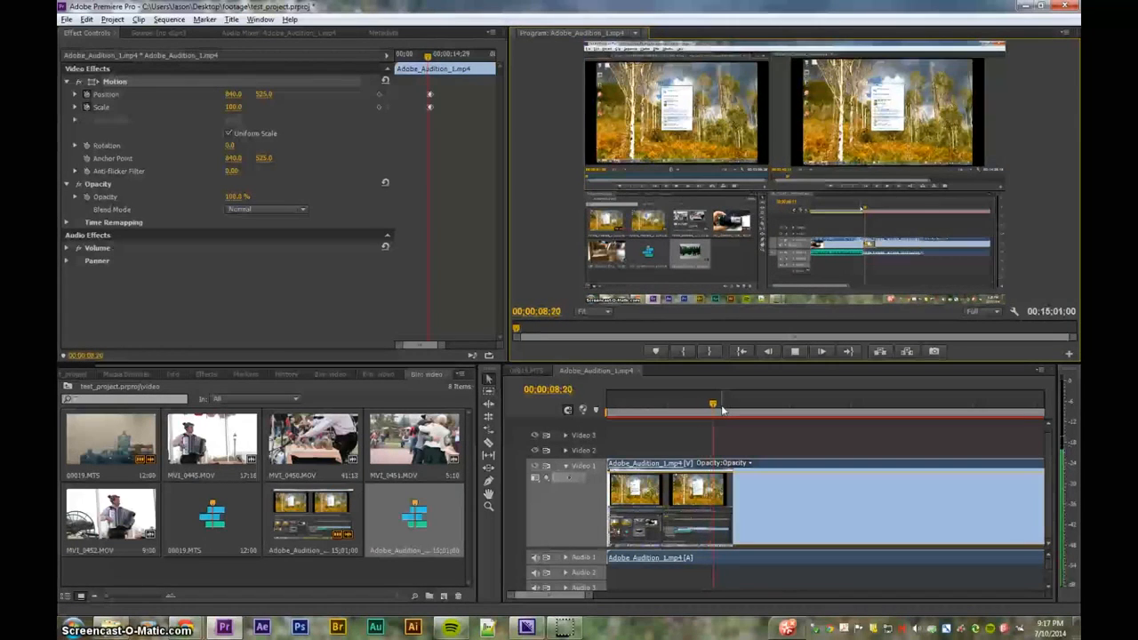
key(space)
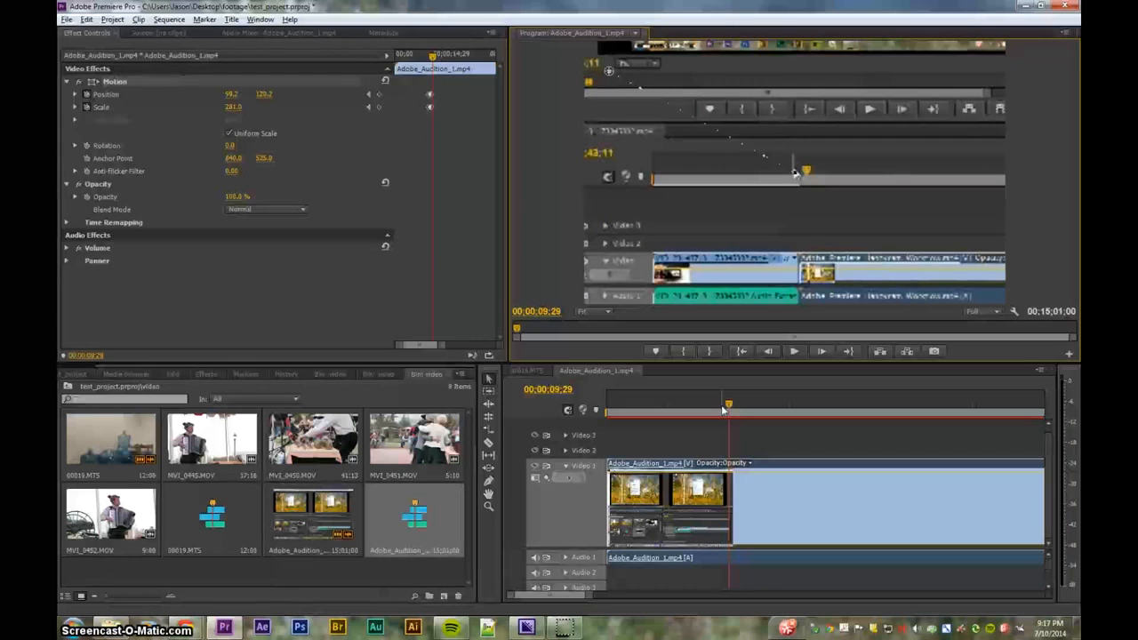
Move the zoomed-in Position and Scale keyframes to just before the starting keyframes near 00;00;08;29.
click(433, 58)
drag(433, 59, 432, 60)
key(=)
key(=)
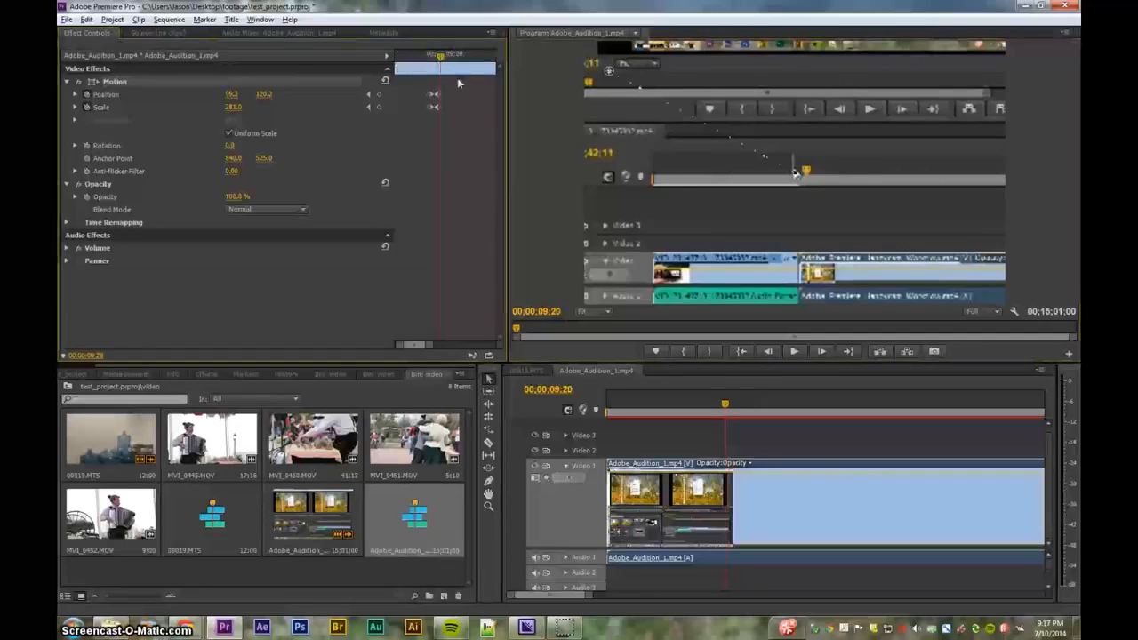
key(=)
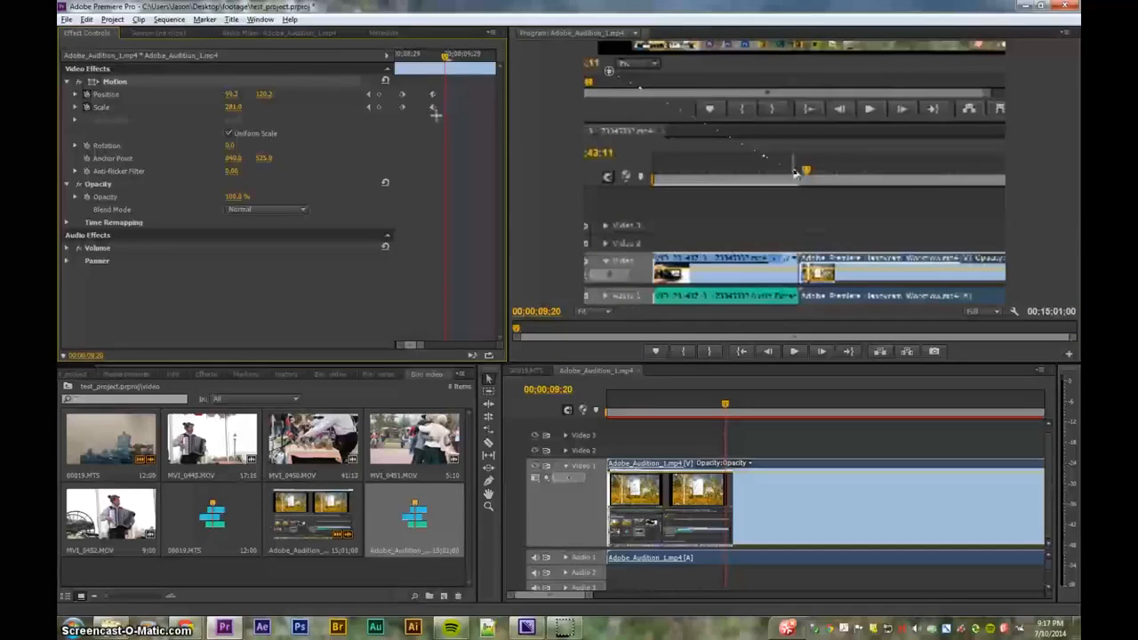
drag(434, 113, 400, 109)
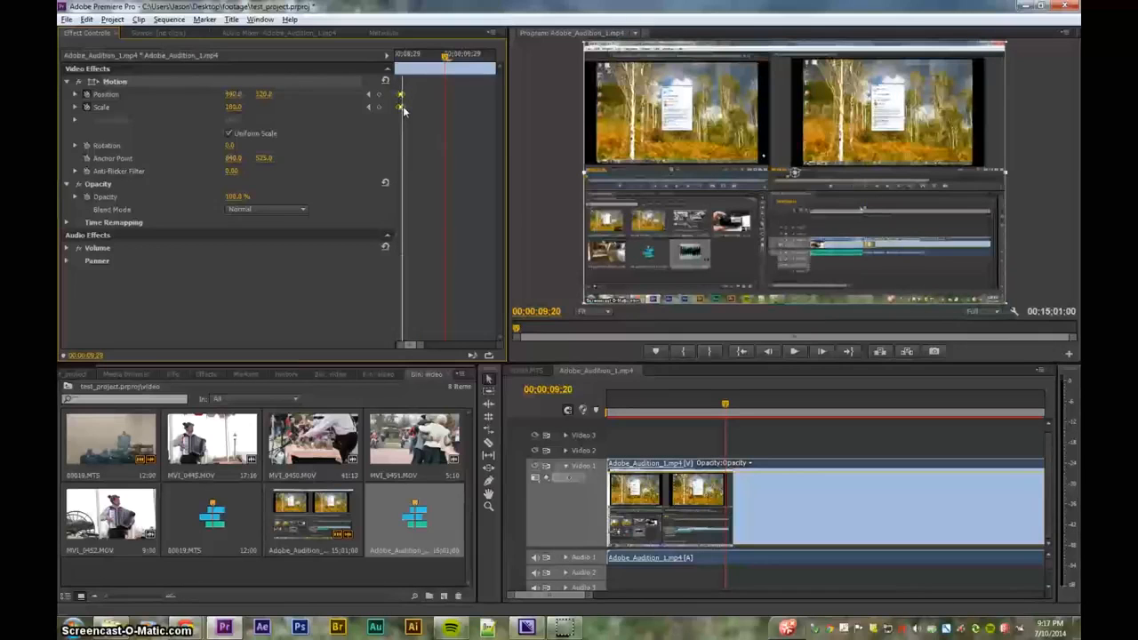
drag(400, 111, 409, 109)
drag(446, 56, 398, 56)
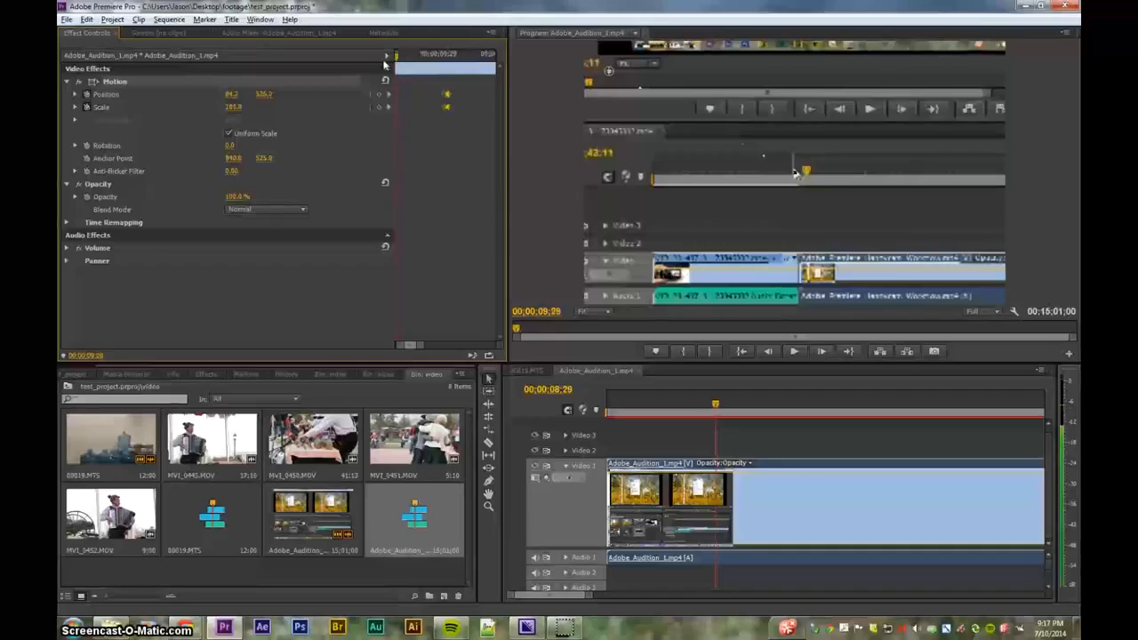
Step the playhead forward to 00;00;08;14 to check the picture ahead of the closely spaced keyframes.
key(Right)
key(Right)
key(Right)
key(Right)
key(Right)
key(Right)
key(Right)
key(Right)
key(Right)
key(Right)
key(Right)
key(Right)
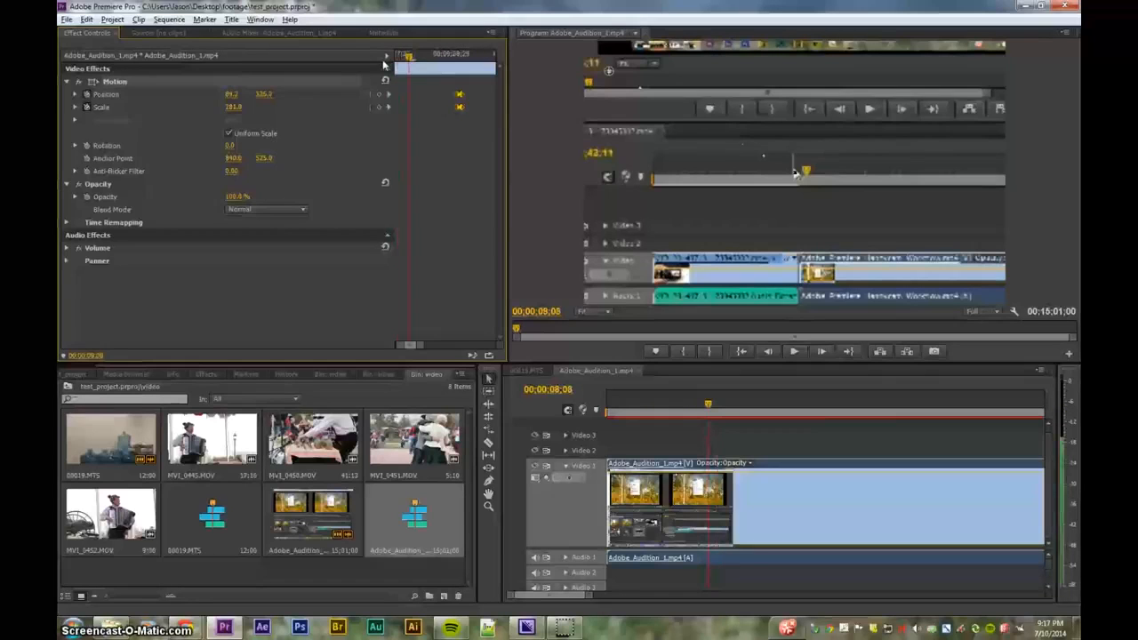
click(437, 124)
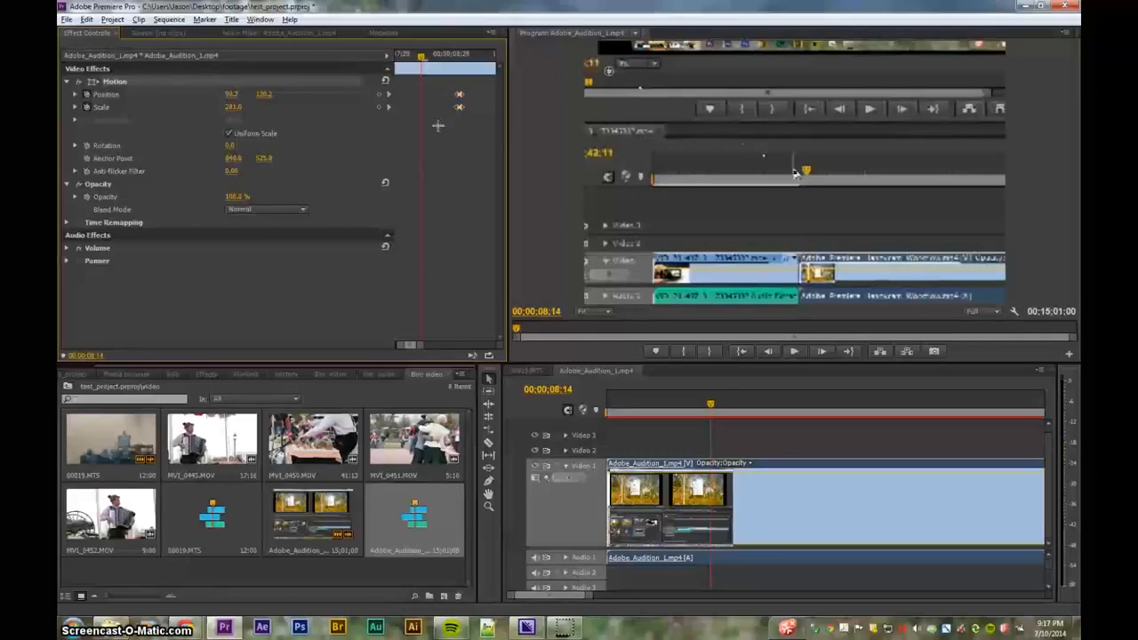
Move the zoomed-in keyframes back to just after the starting ones and play the sequence up to 00;00;08;29.
click(703, 250)
drag(711, 409, 682, 409)
click(461, 115)
drag(462, 116, 454, 107)
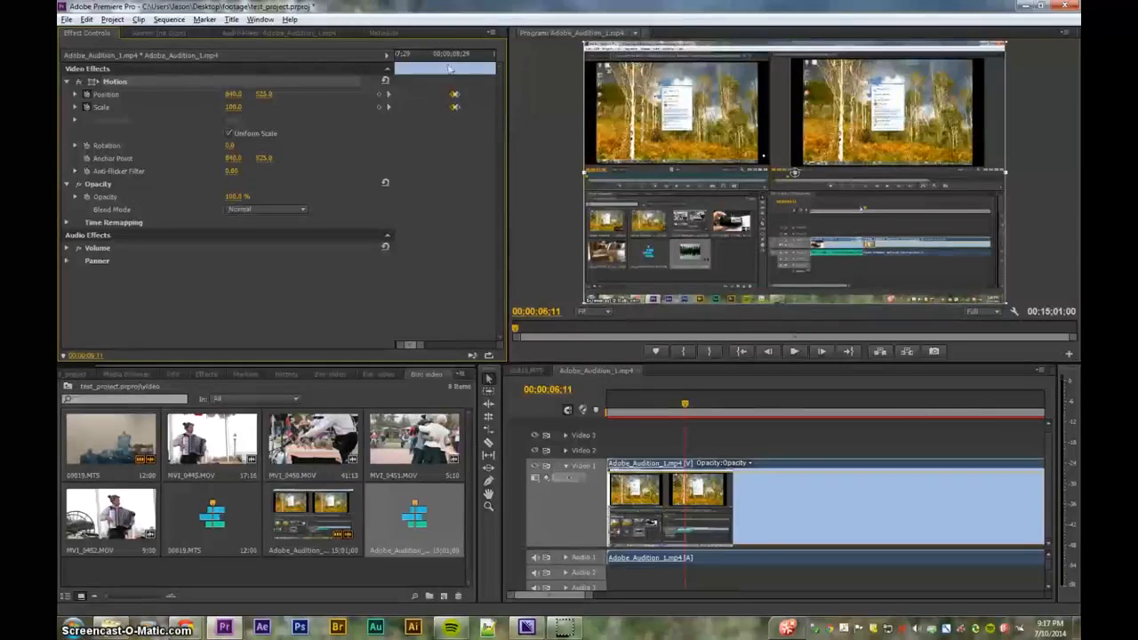
drag(684, 404, 696, 407)
key(space)
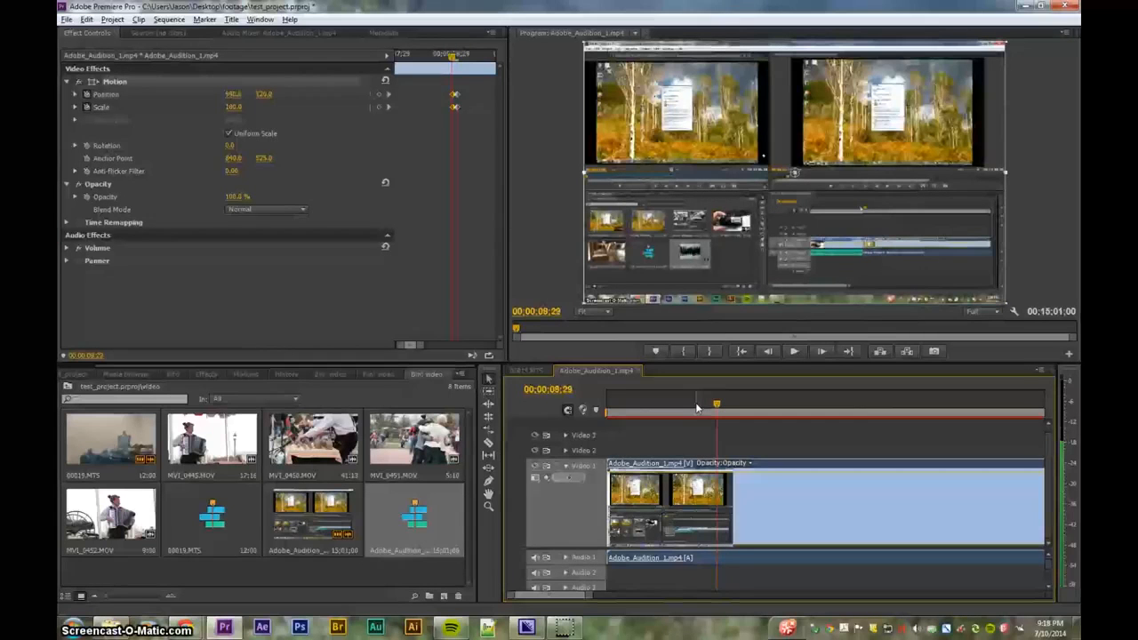
Step frame by frame across the closely spaced keyframes at 00;00;08;29 to examine the change in zoom.
click(476, 106)
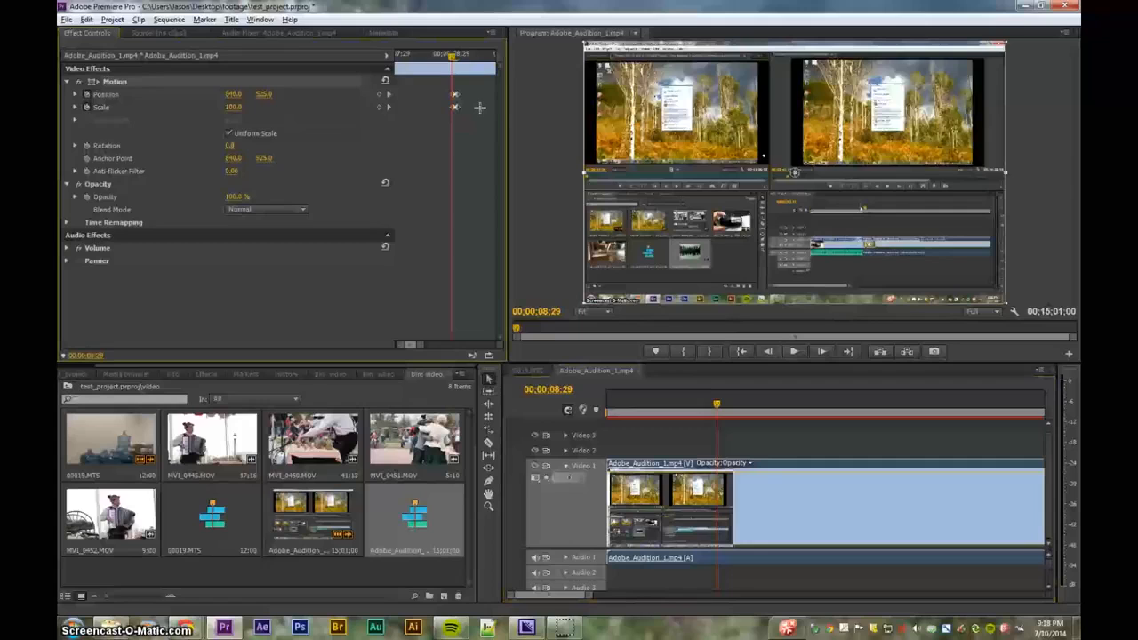
key(Right)
key(Right)
key(Right)
key(Left)
key(Left)
key(Left)
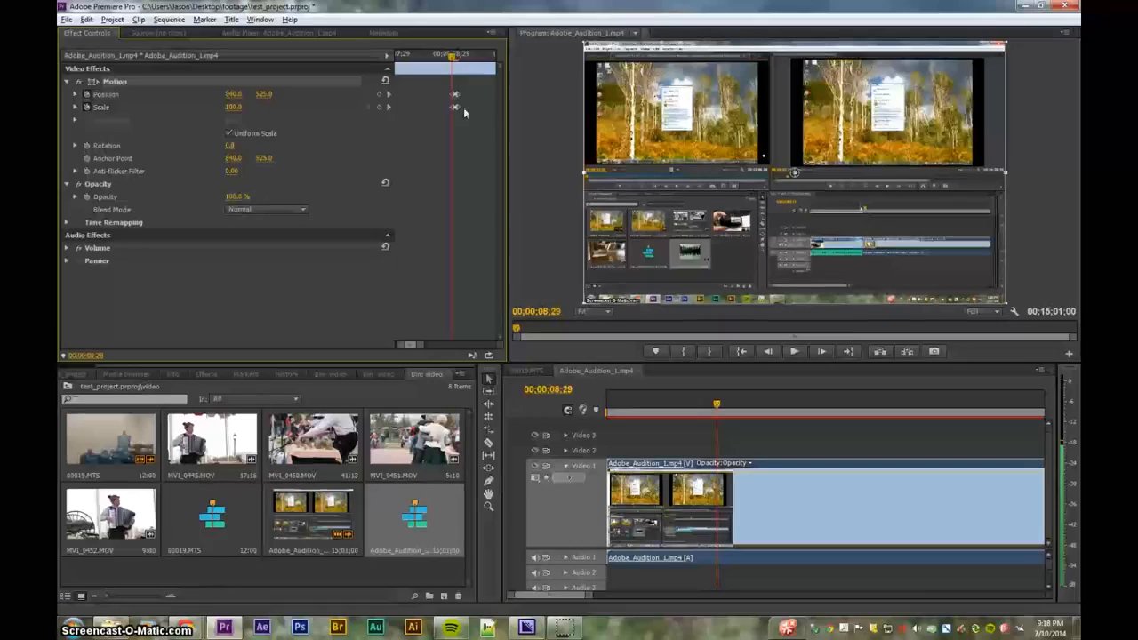
Try spacing the closely placed Position and Scale keyframes farther apart, undoing each move.
drag(465, 88, 481, 107)
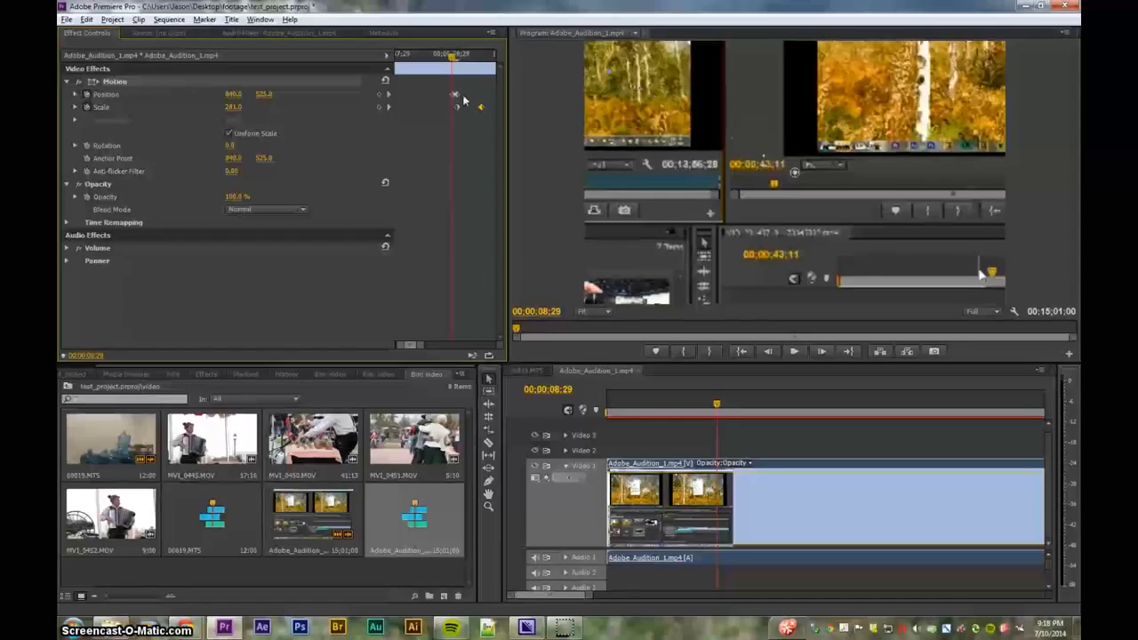
key(ctrl+z)
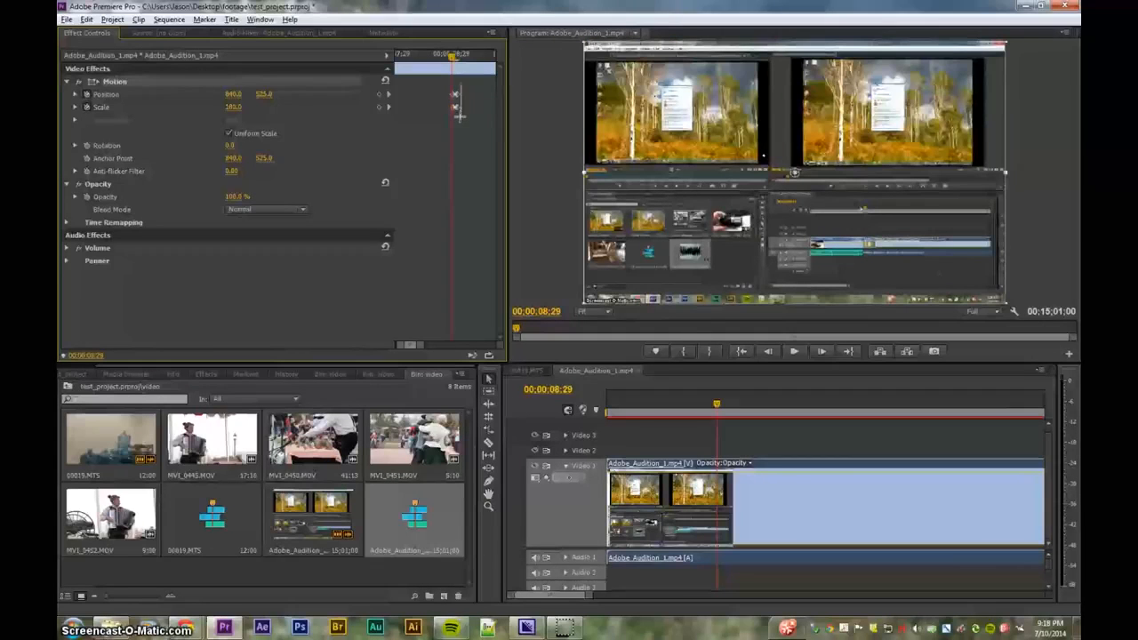
mouse_move(458, 118)
mouse_down()
mouse_move(473, 95)
mouse_move(464, 112)
mouse_move(451, 108)
mouse_move(457, 96)
mouse_move(471, 100)
mouse_up()
key(ctrl+z)
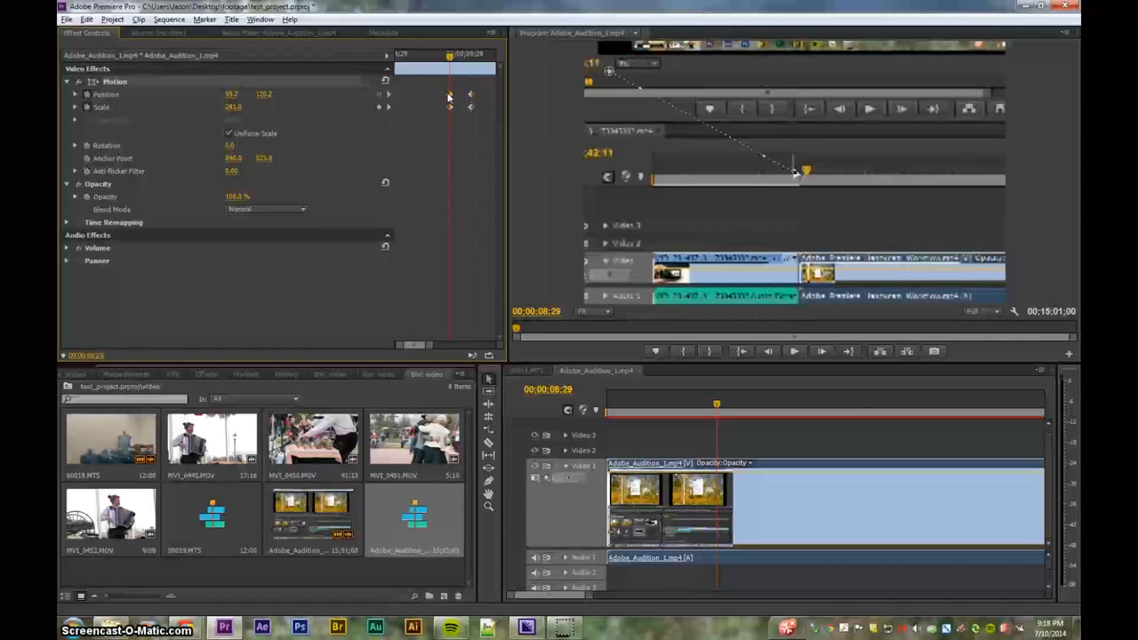
Play the reversed keyframe animation from 00;00;08;06 to 00;00;10;20 to review the zoom-out.
key(Left)
key(Left)
key(Left)
key(Left)
key(Left)
key(Left)
key(Left)
key(Left)
key(Left)
key(Left)
key(Left)
key(Left)
key(Left)
key(Left)
key(Left)
key(Left)
key(Left)
key(Left)
key(Left)
key(Left)
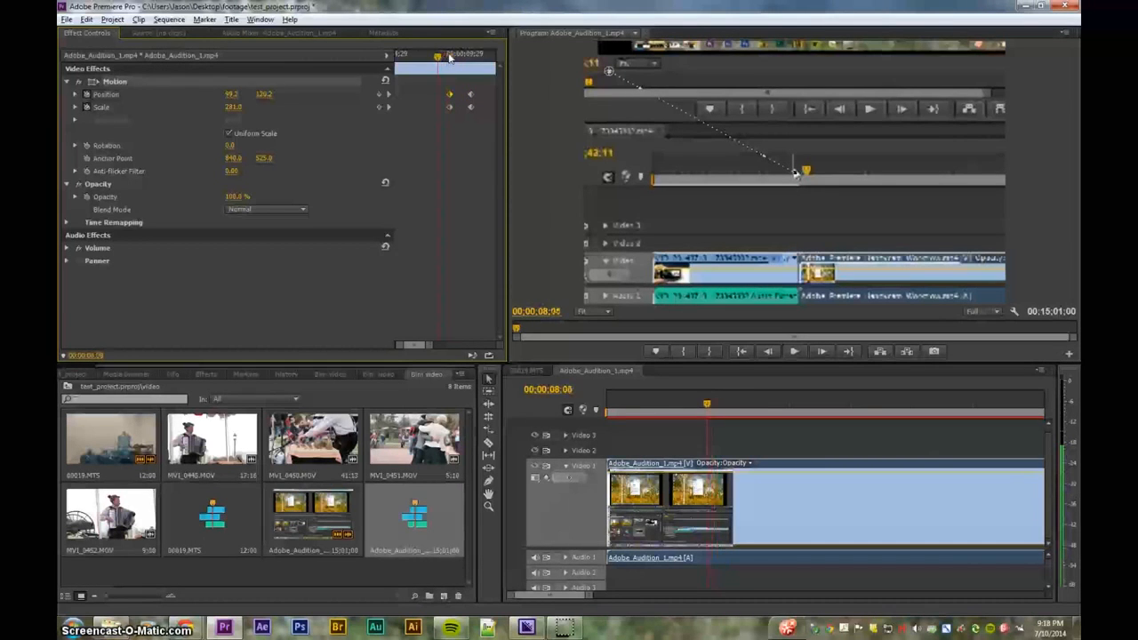
key(space)
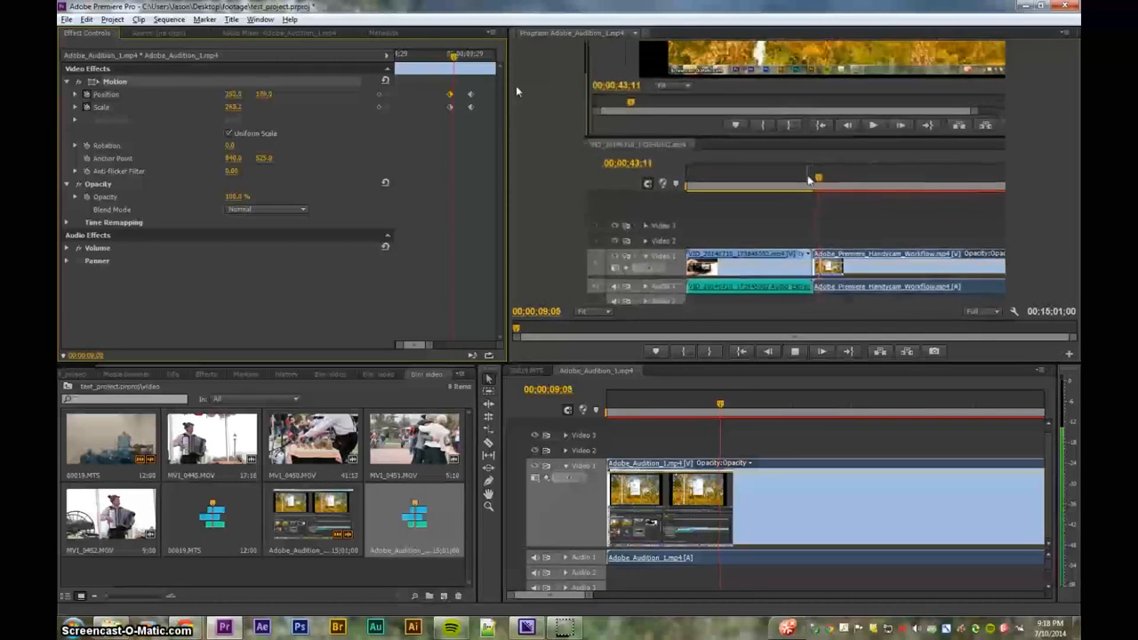
key(space)
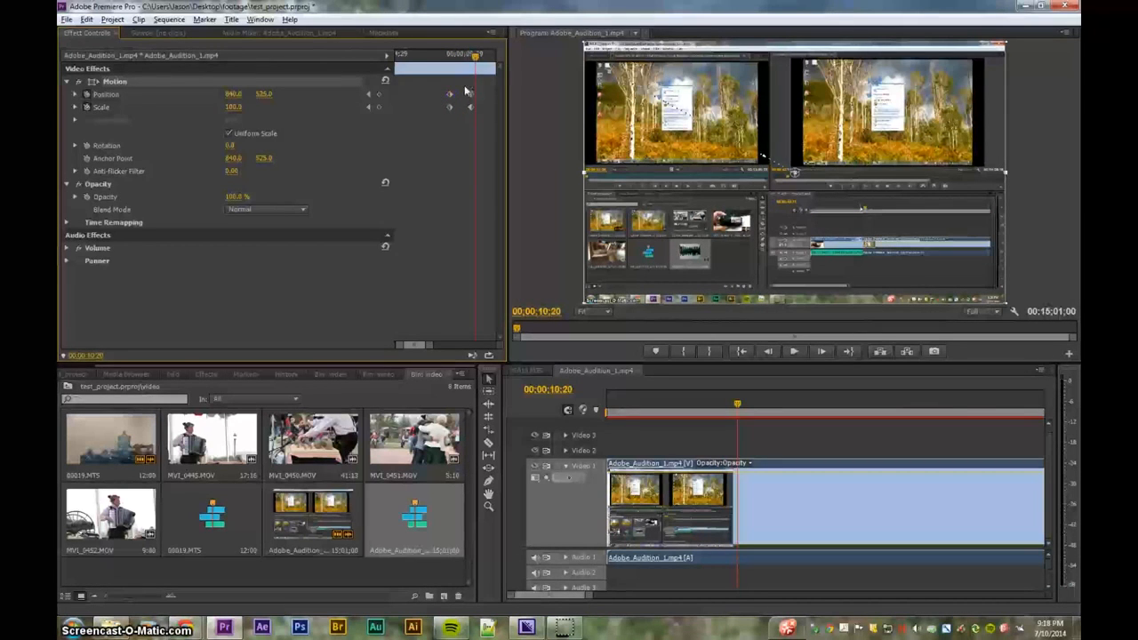
Move the full-frame Position and Scale keyframes ahead of the zoomed-in ones to restore the zoom-in, and preview it.
drag(471, 107, 416, 108)
drag(416, 58, 411, 60)
key(space)
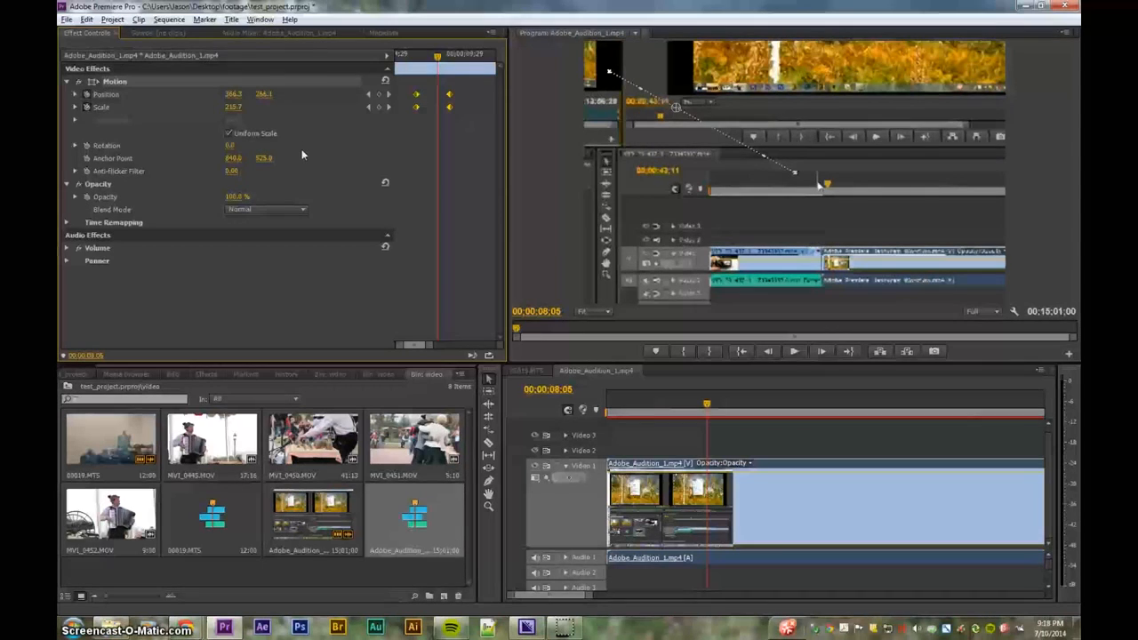
Turn off animation for the clip's Position and Scale, deleting all of their keyframes.
click(86, 95)
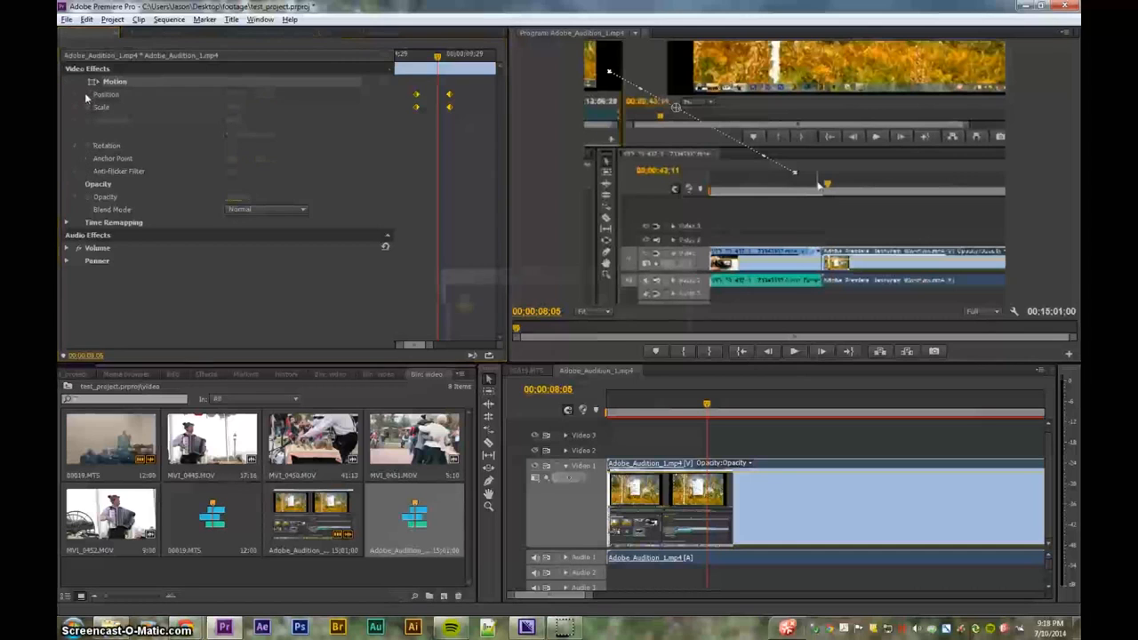
click(610, 328)
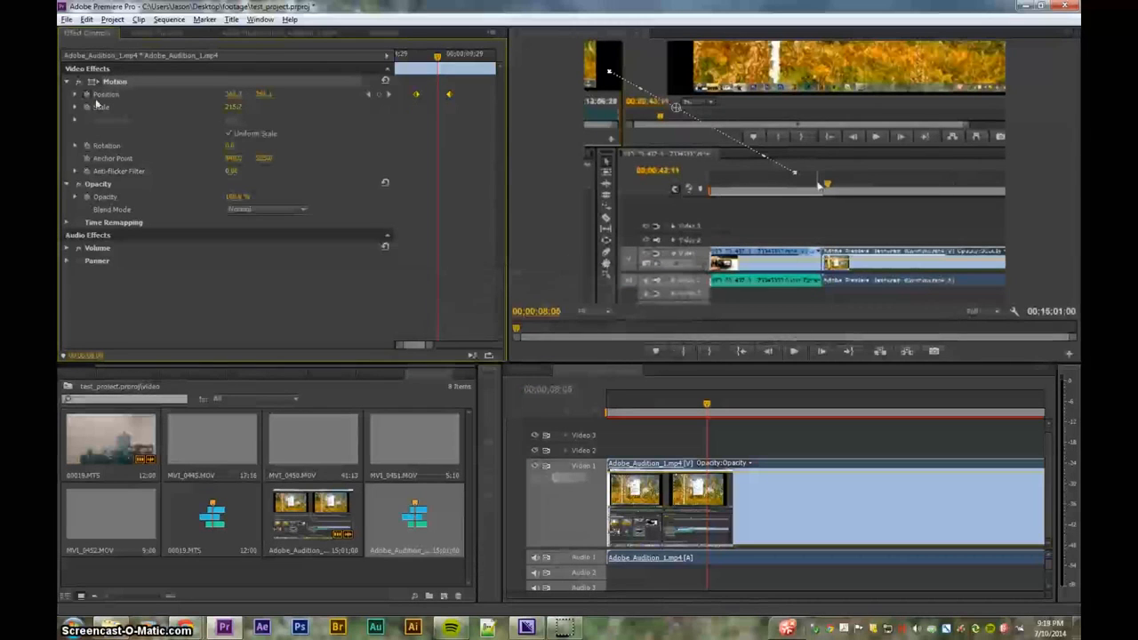
click(87, 95)
click(606, 328)
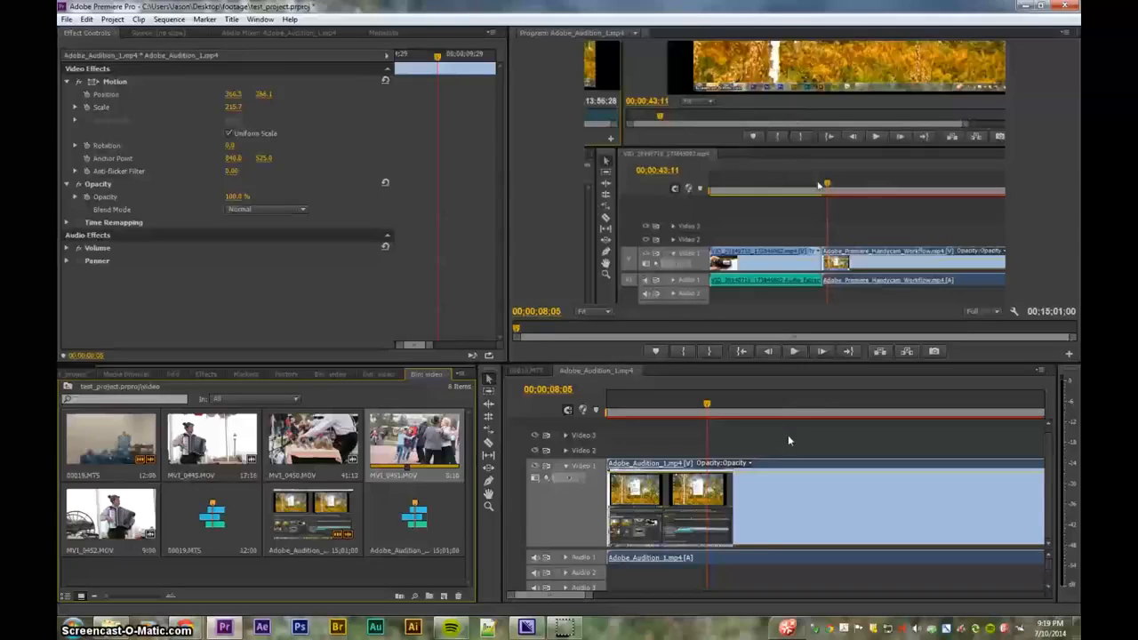
Place MVI_0451.MOV on the Video 2 track at 00;00;08;05 and select it.
drag(422, 442, 711, 458)
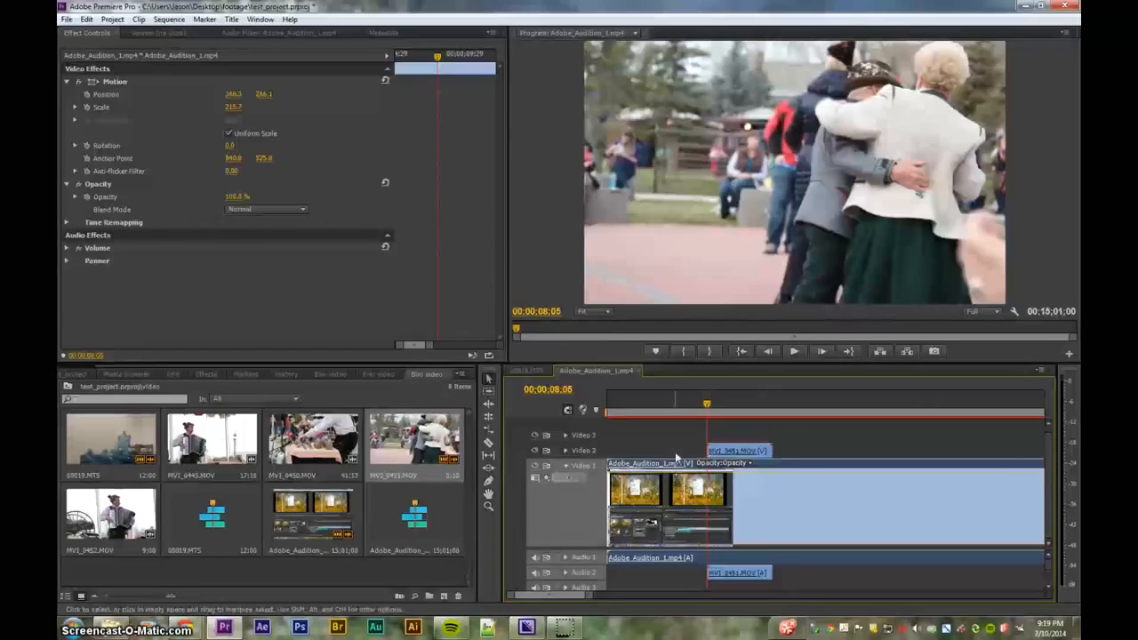
click(739, 453)
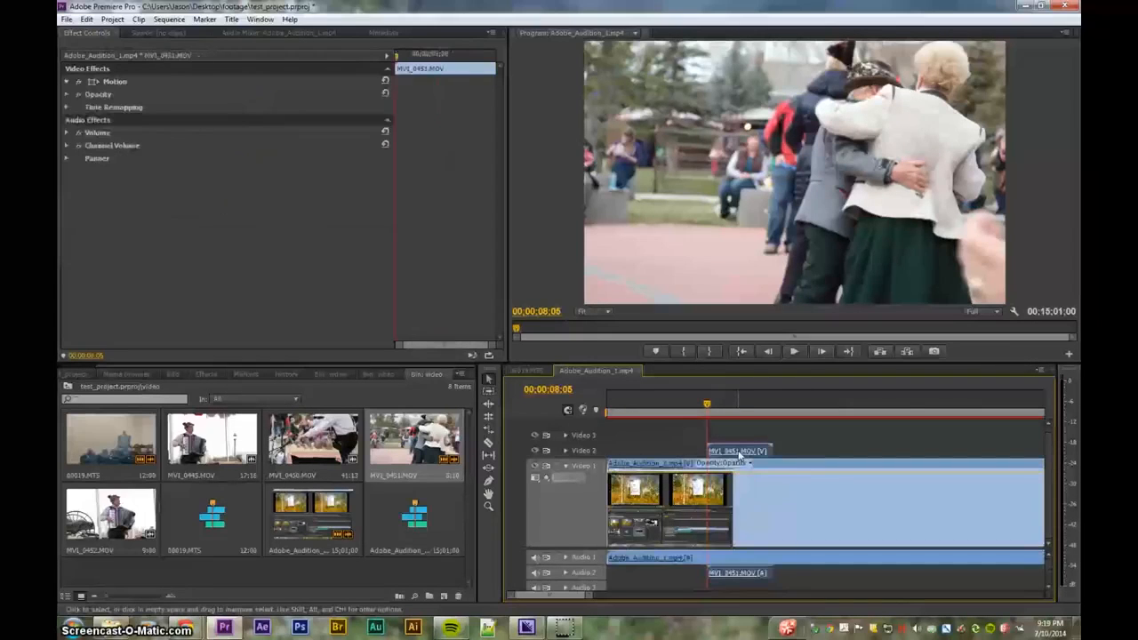
key(Right)
key(Right)
key(Right)
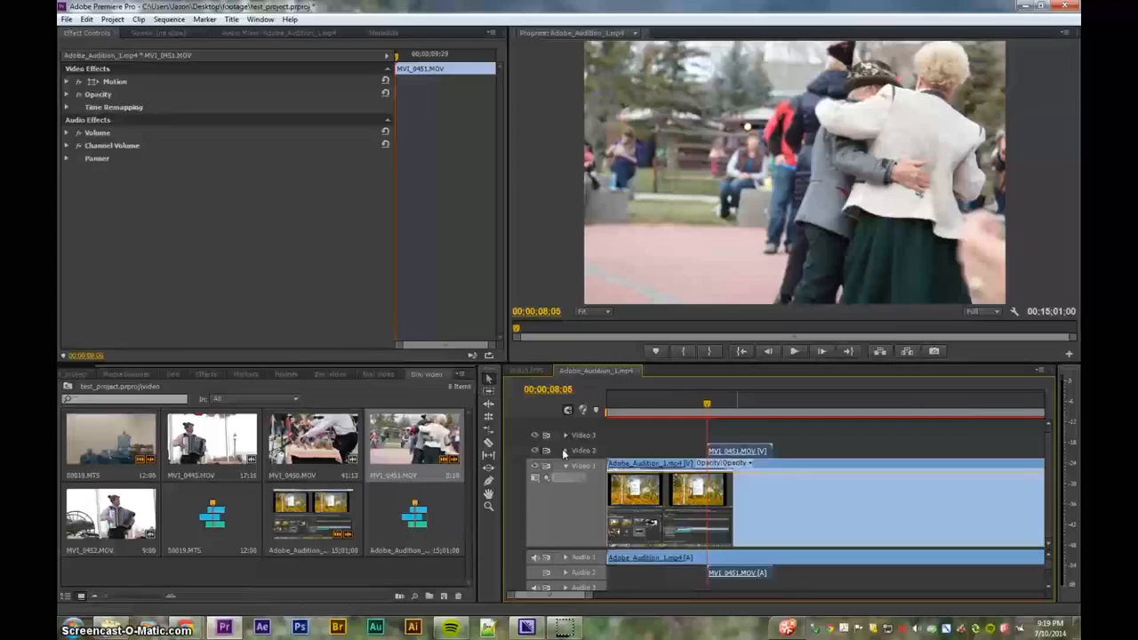
Expand the Video 2 track to show the MVI_0451.MOV thumbnail and enlarge the timeline around the clip's start.
click(708, 450)
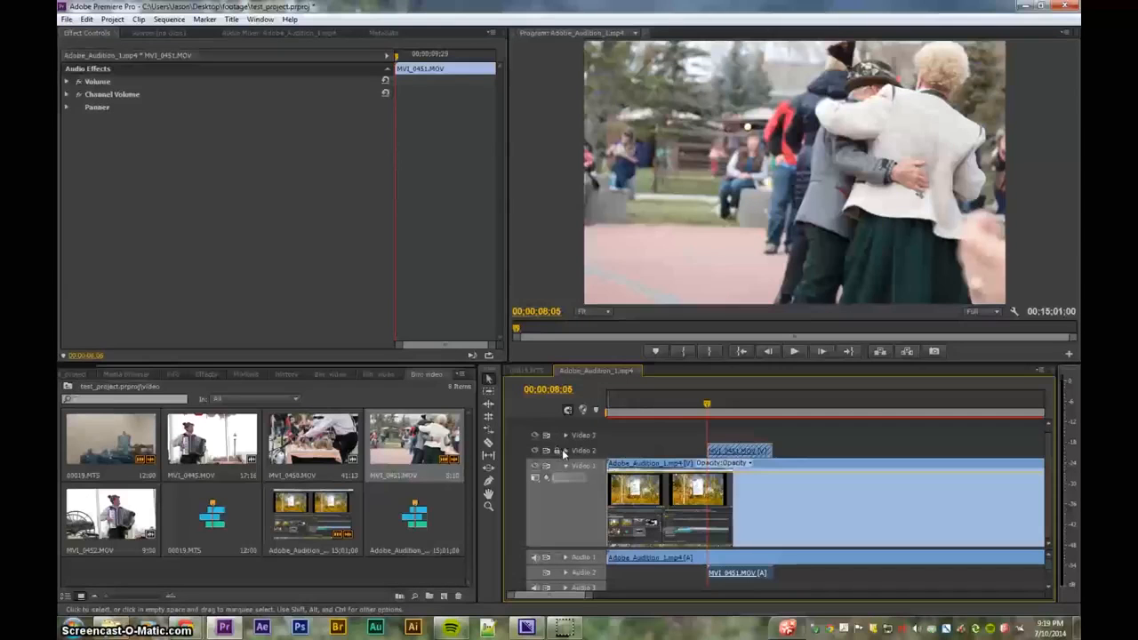
click(564, 452)
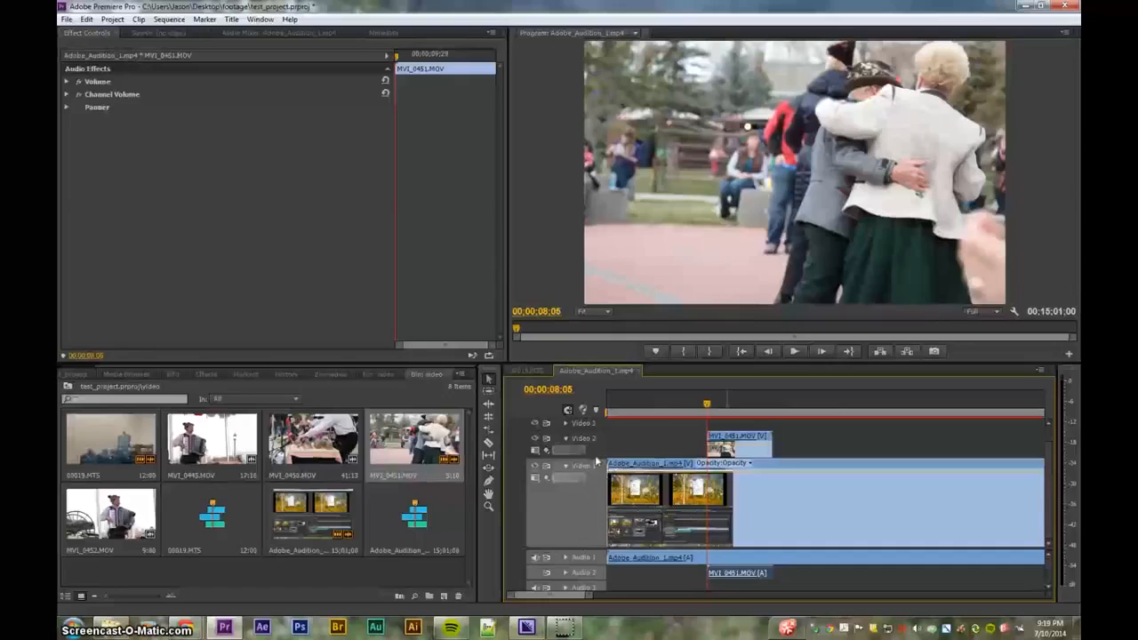
drag(596, 461, 678, 503)
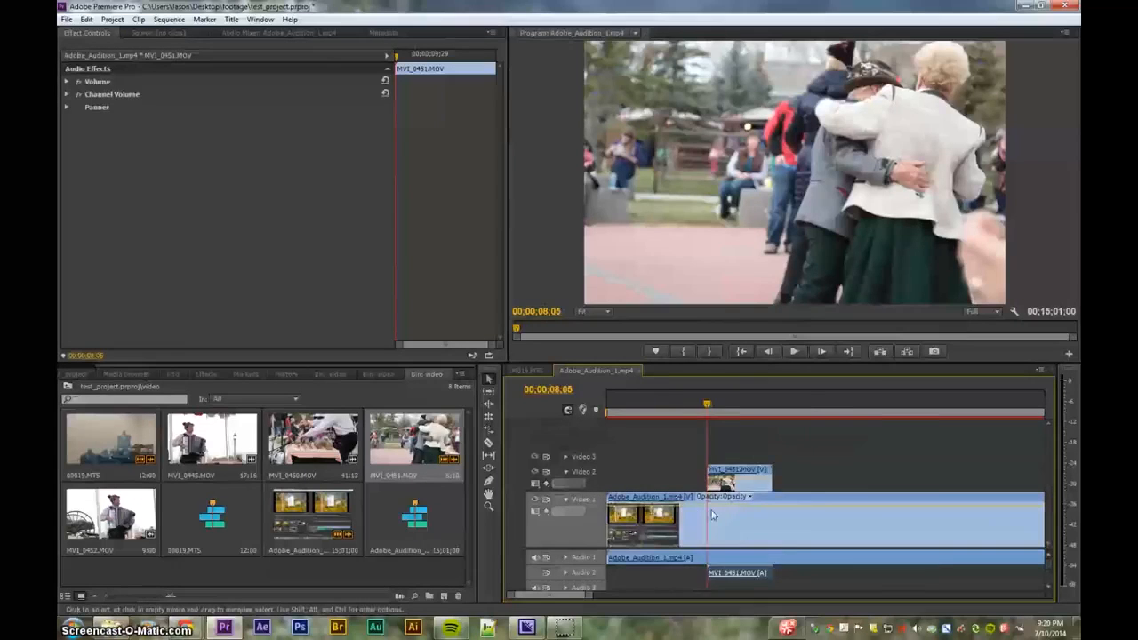
scroll(711, 514, up, 3)
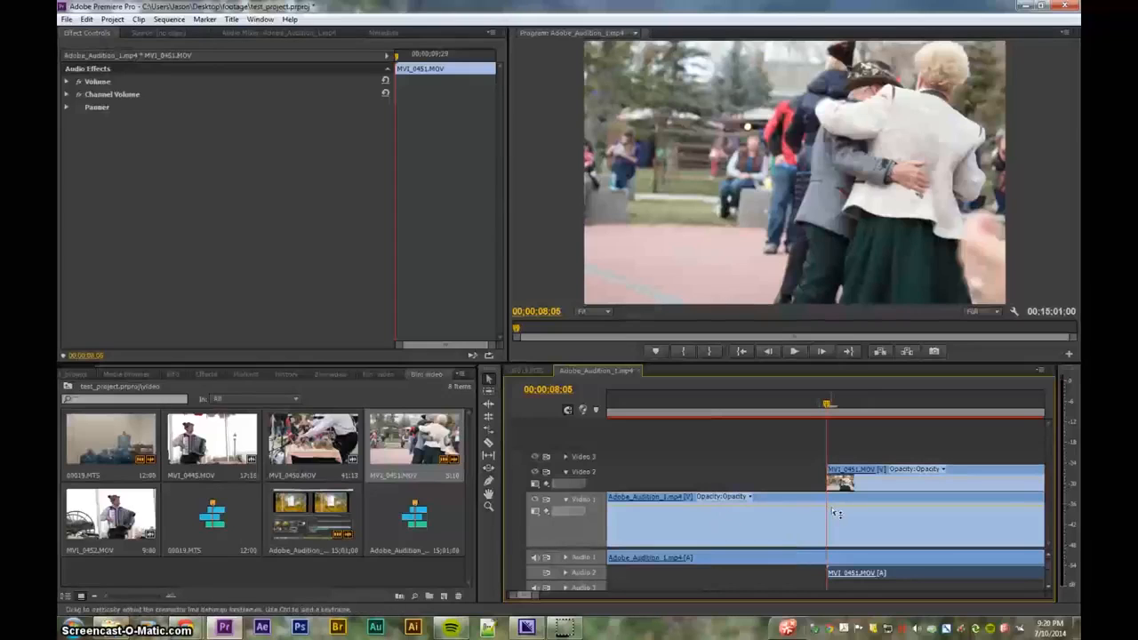
Add an opacity keyframe to Adobe_Audition_1.mp4 at 00;00;07;05 and move the playhead to 00;00;08;05.
key(shift+Left)
key(shift+Left)
key(shift+Left)
key(shift+Left)
key(shift+Left)
key(shift+Left)
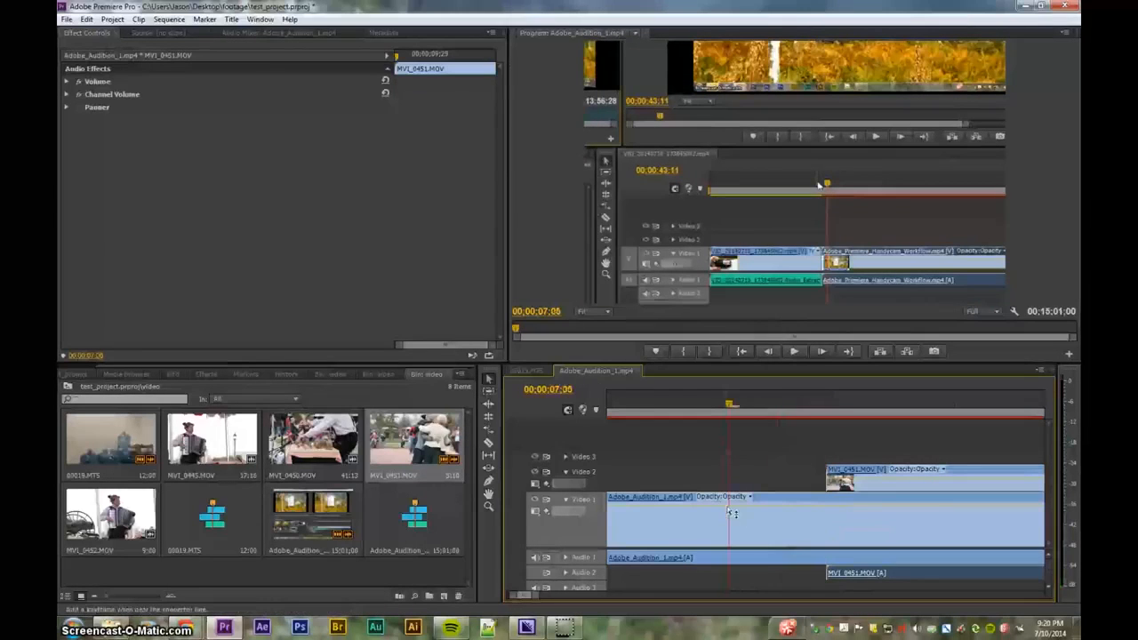
click(754, 526)
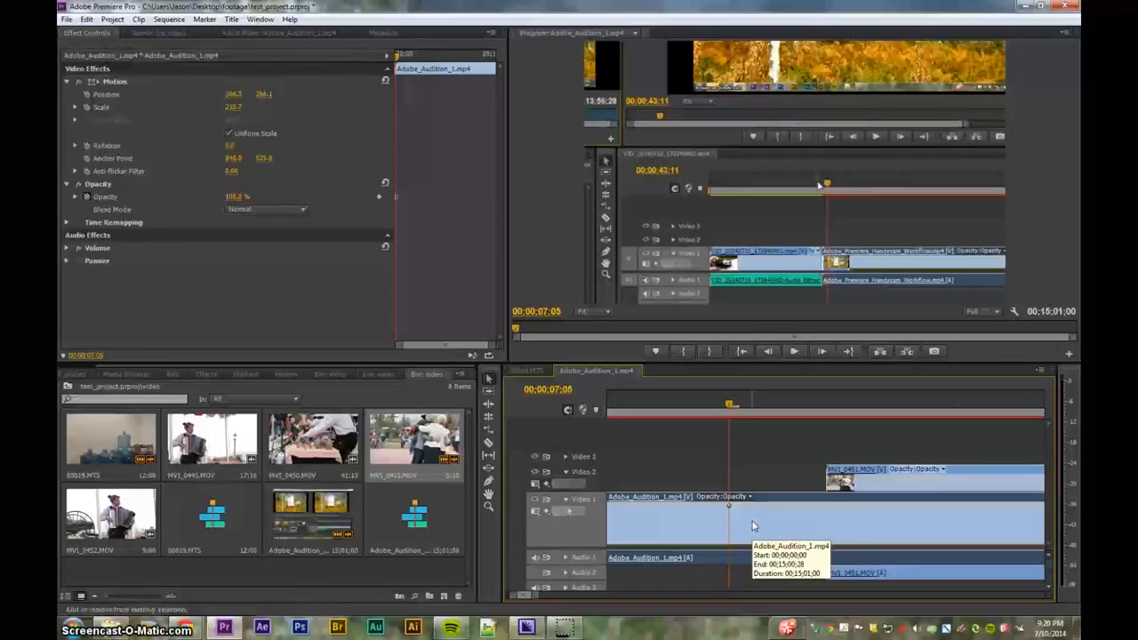
key(space)
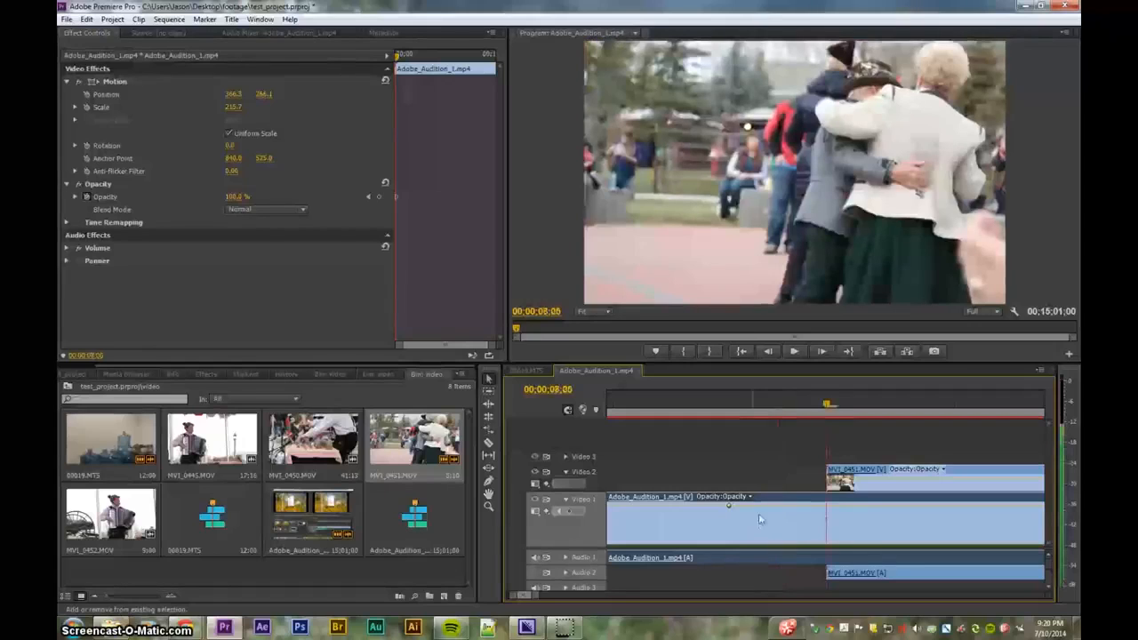
Add an opacity keyframe to Adobe_Audition_1.mp4 at 00;00;08;05 and lower it to 1.2 %.
ctrl+click(826, 507)
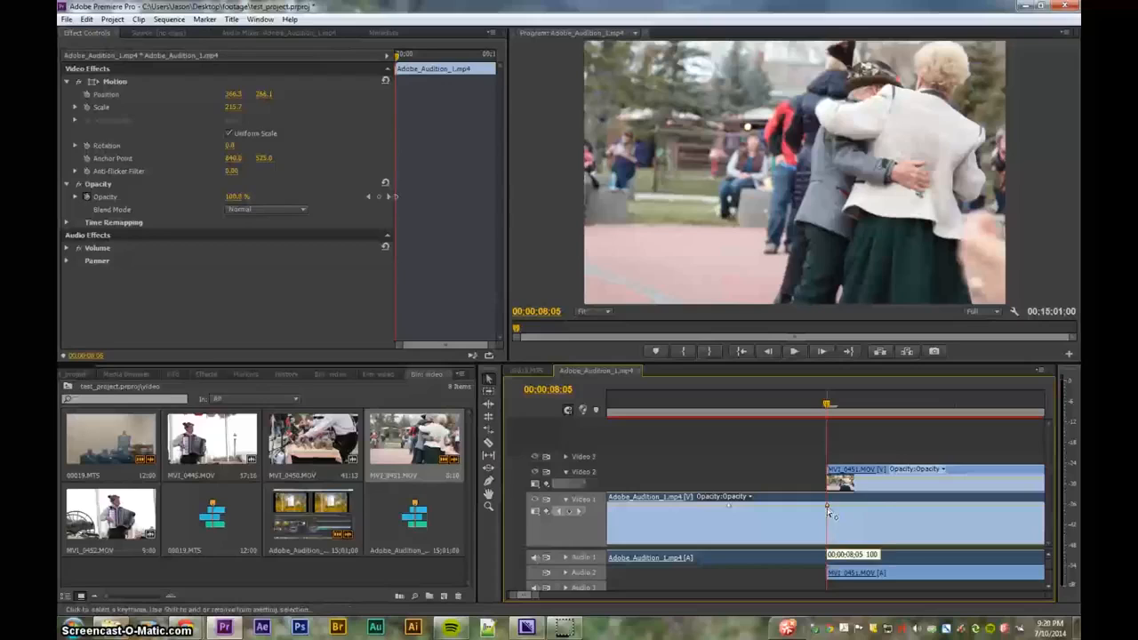
drag(827, 508, 827, 542)
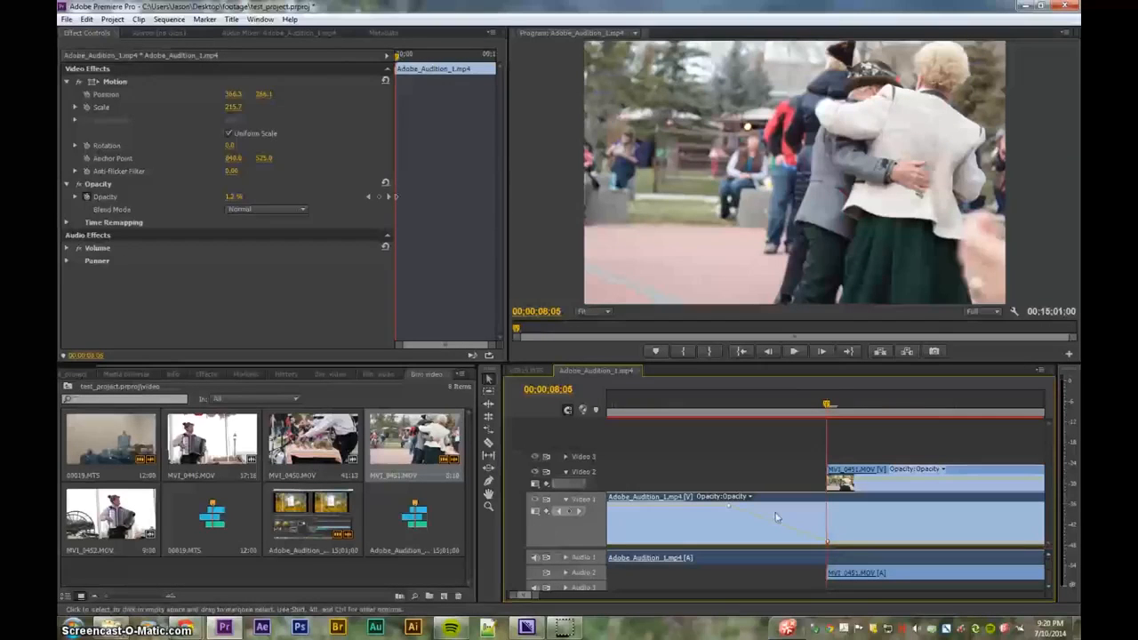
Move MVI_0451.MOV on the Video 2 track so that it starts at 00;00;08;02.
click(843, 486)
key(Left)
key(Left)
key(Left)
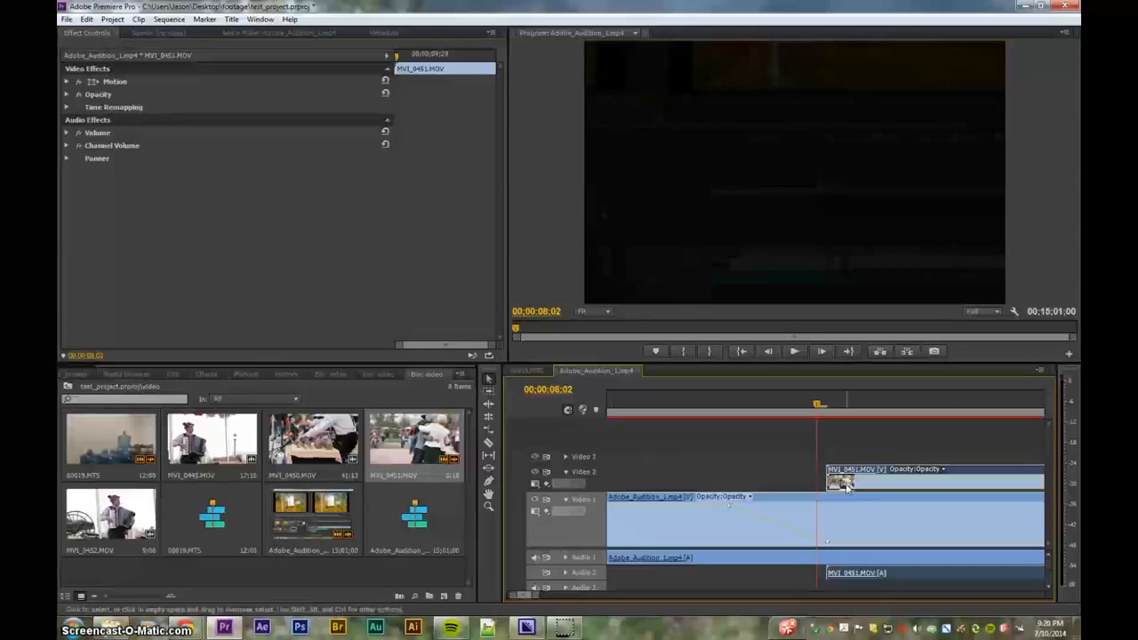
drag(844, 486, 834, 485)
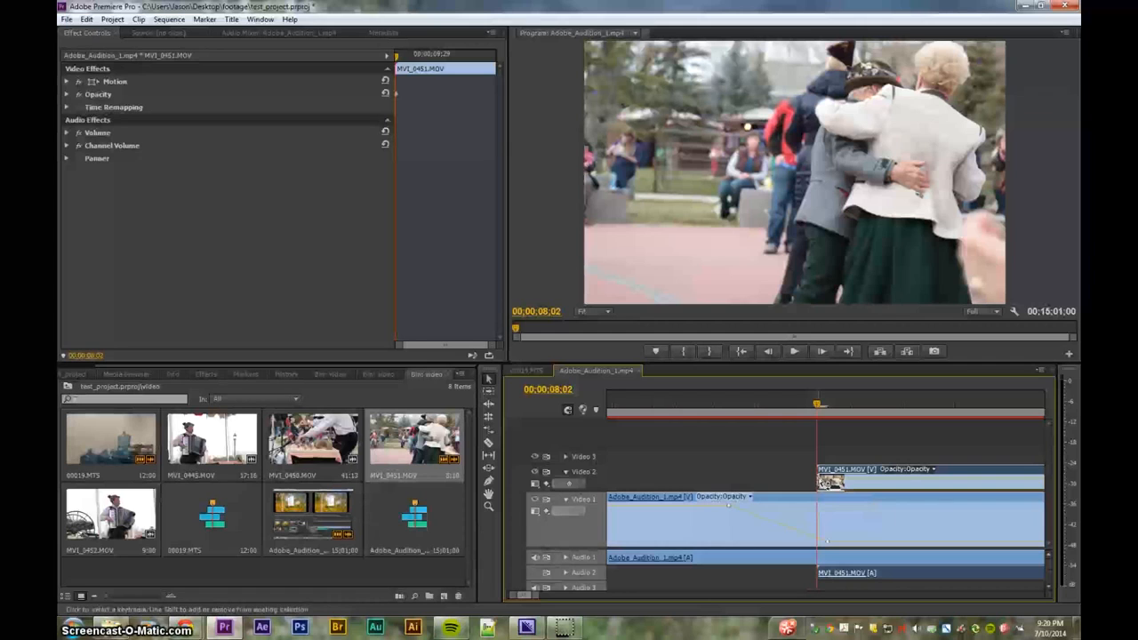
Fade in MVI_0451.MOV by lowering its starting opacity keyframe to the bottom and adding a 100 % keyframe at 00;00;09;02.
drag(819, 481, 820, 495)
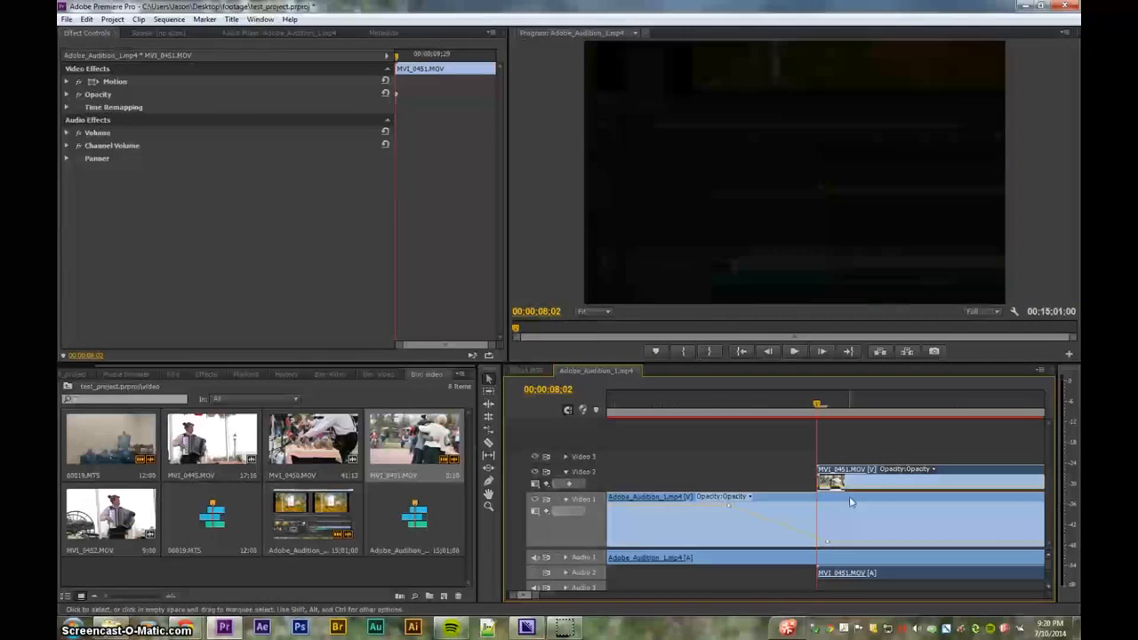
key(space)
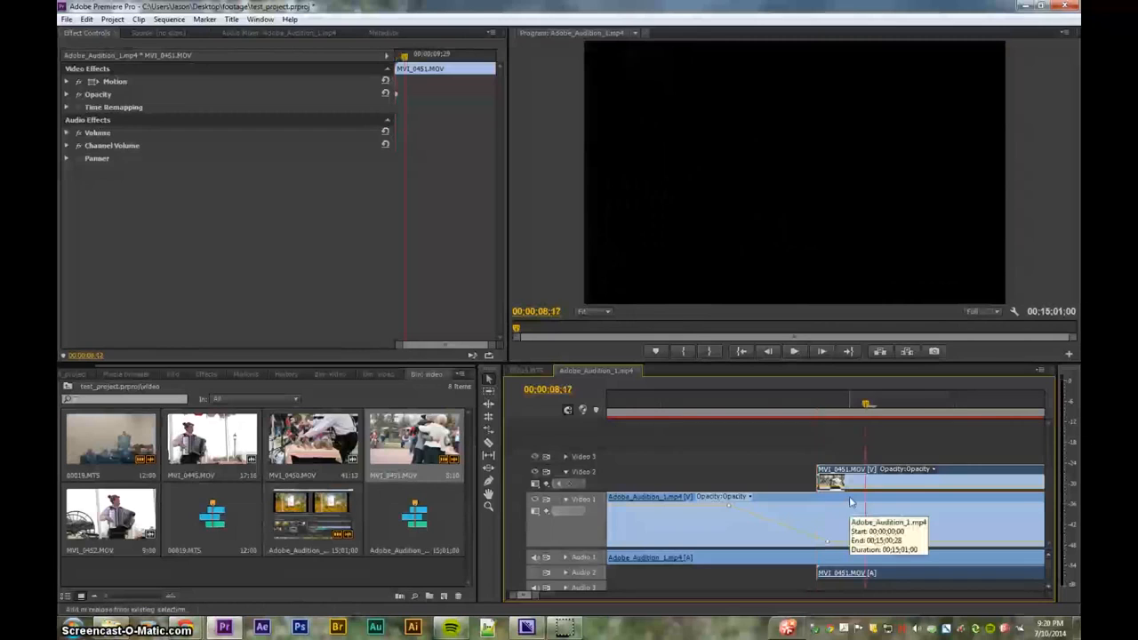
ctrl+click(917, 489)
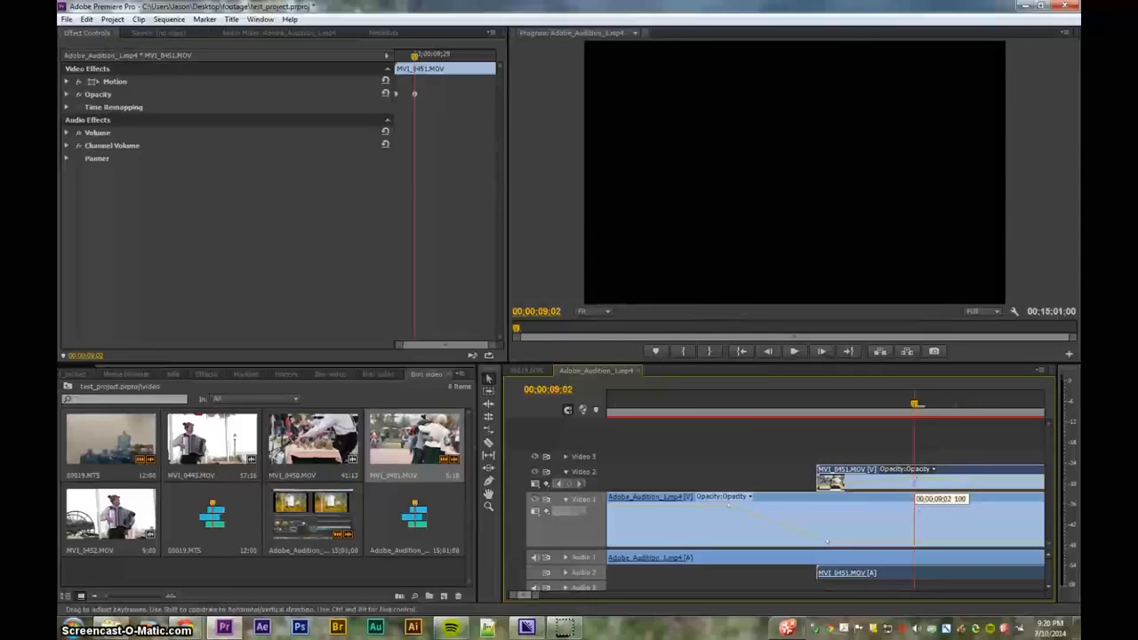
Play back the opacity fade between the two clips, starting from 00;00;06;11 and again from 00;00;06;23.
click(655, 415)
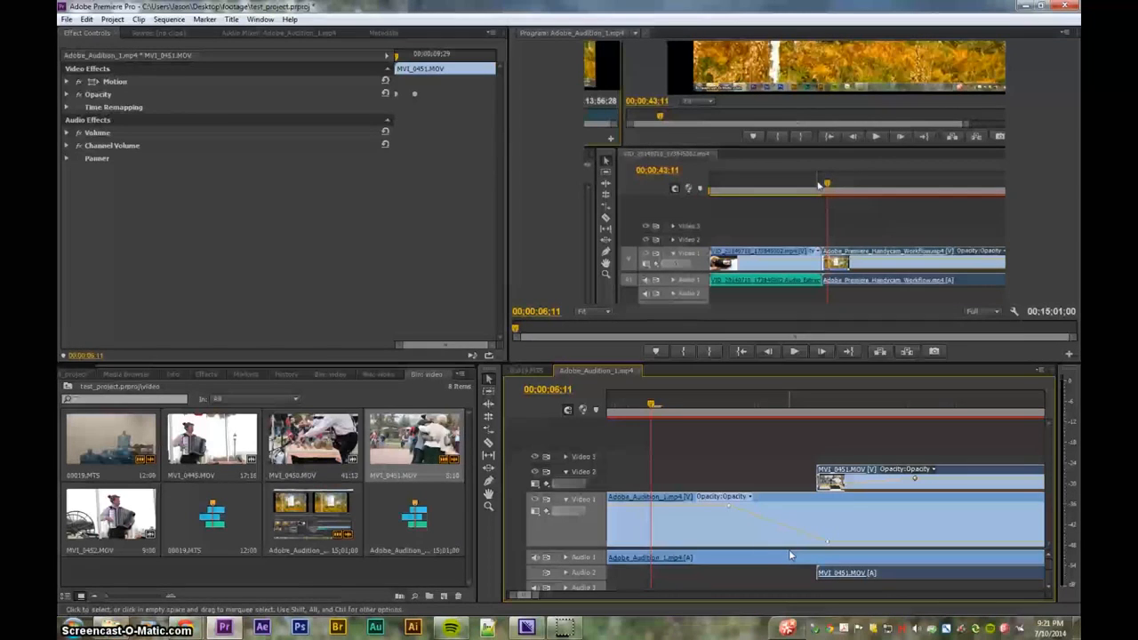
key(space)
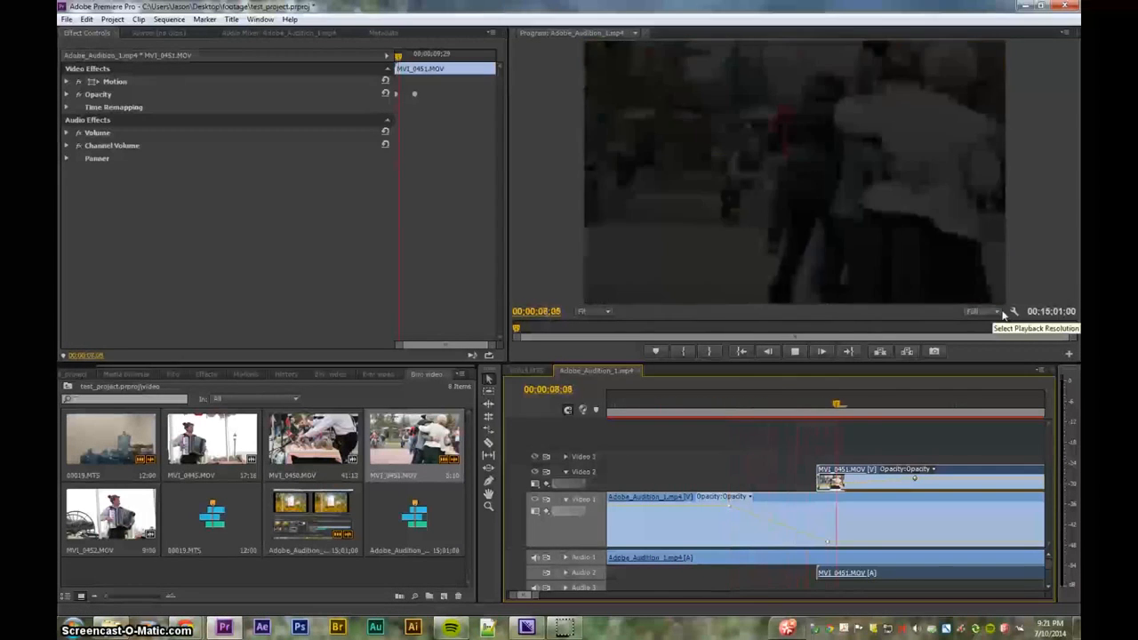
key(space)
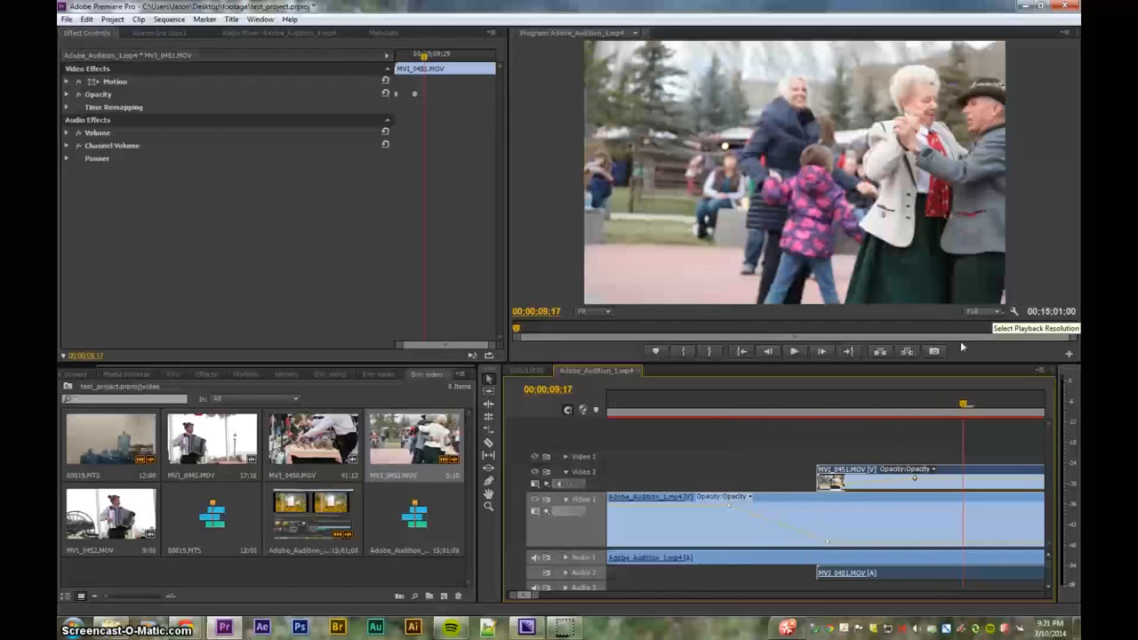
drag(853, 405, 690, 408)
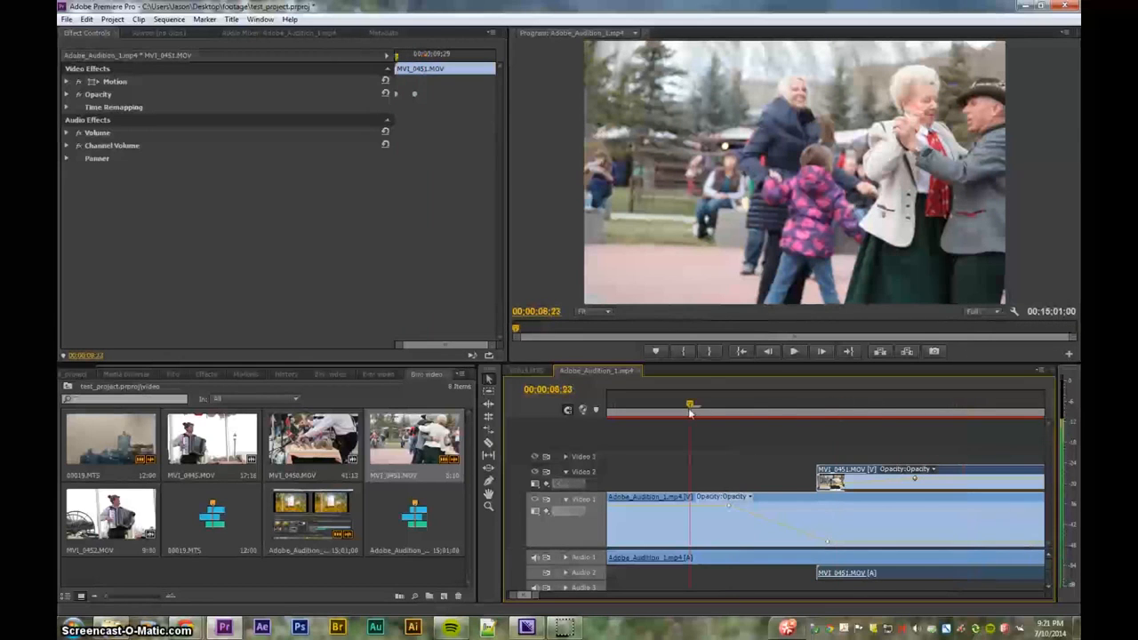
key(space)
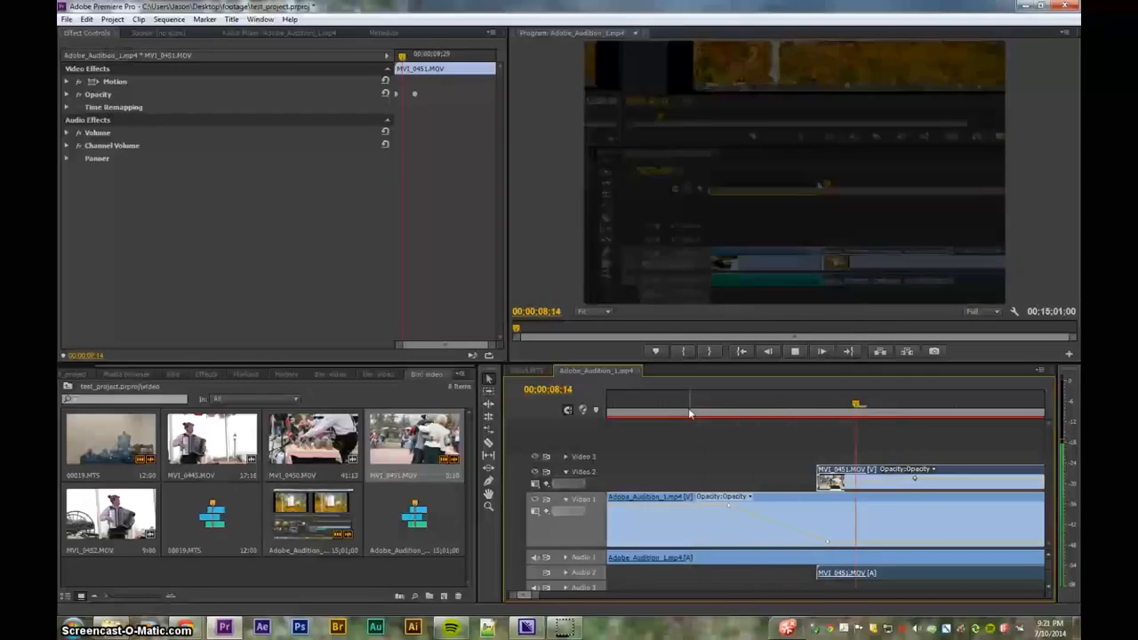
key(space)
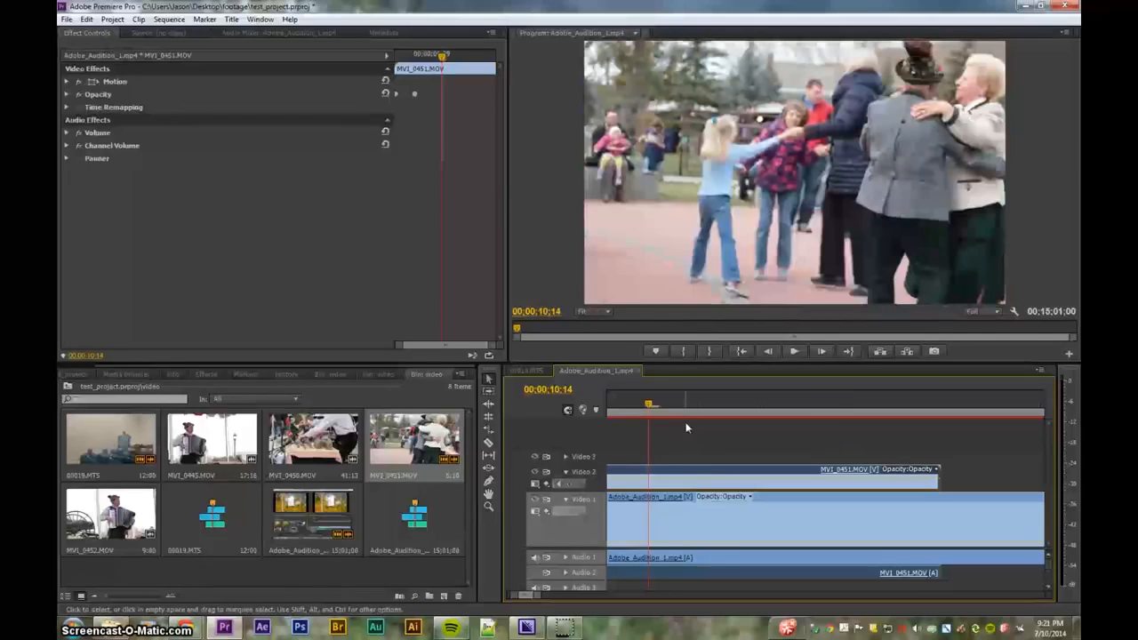
Delete the opacity keyframes from MVI_0451.MOV and Adobe_Audition_1.mp4.
scroll(660, 414, down, 5)
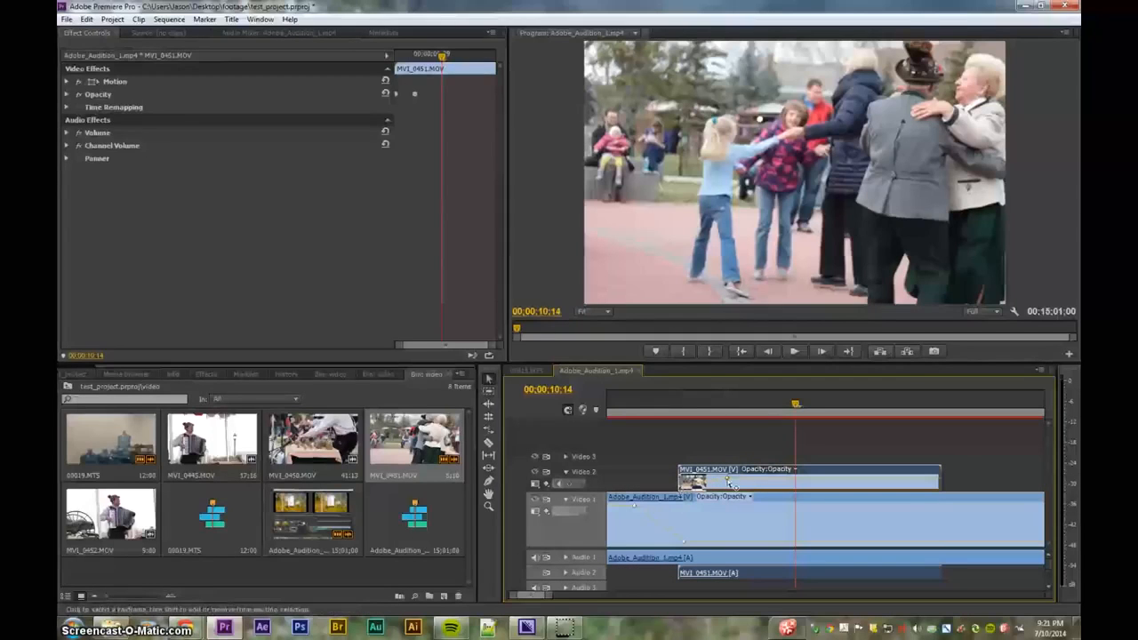
drag(729, 480, 683, 491)
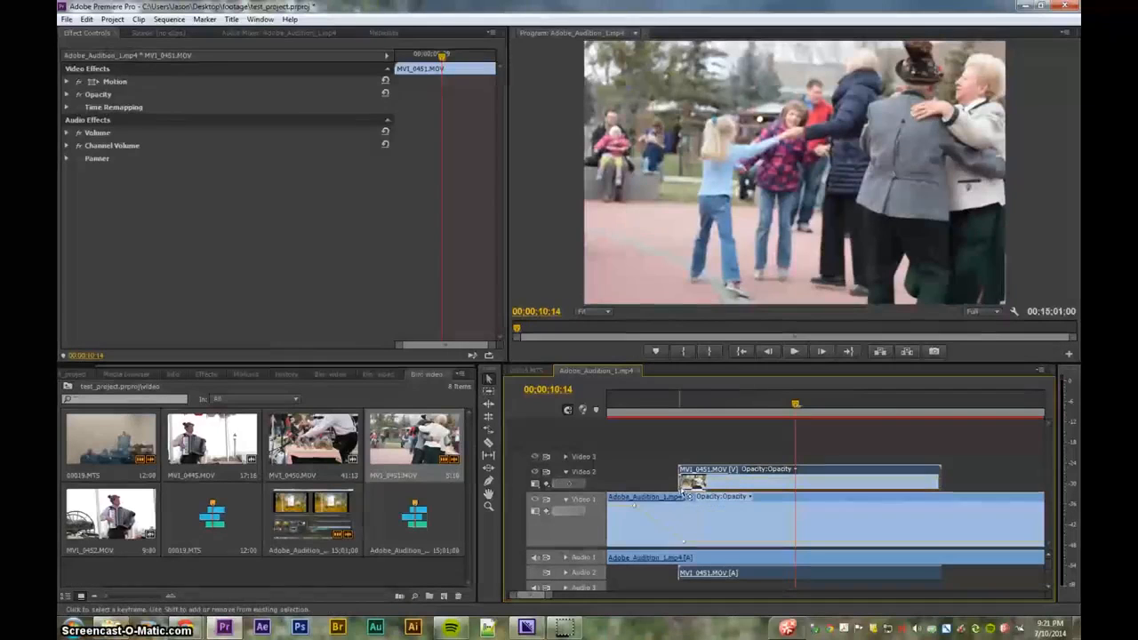
click(687, 542)
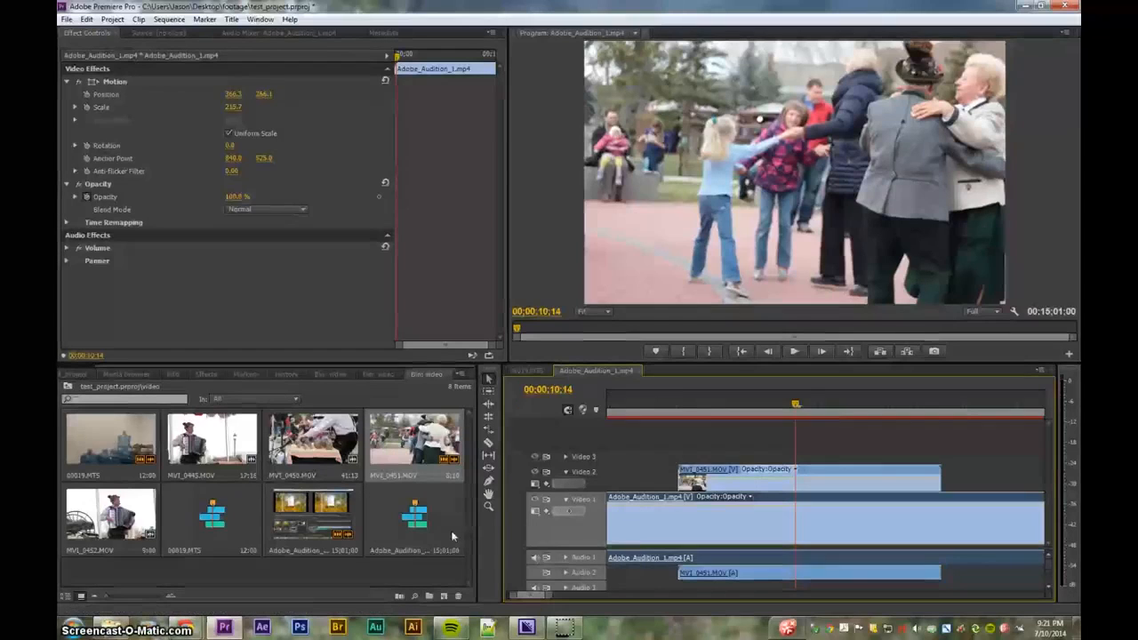
Split Adobe_Audition_1.mp4 at 00;00;08;02 with the Razor tool, where MVI_0451.MOV begins.
click(680, 407)
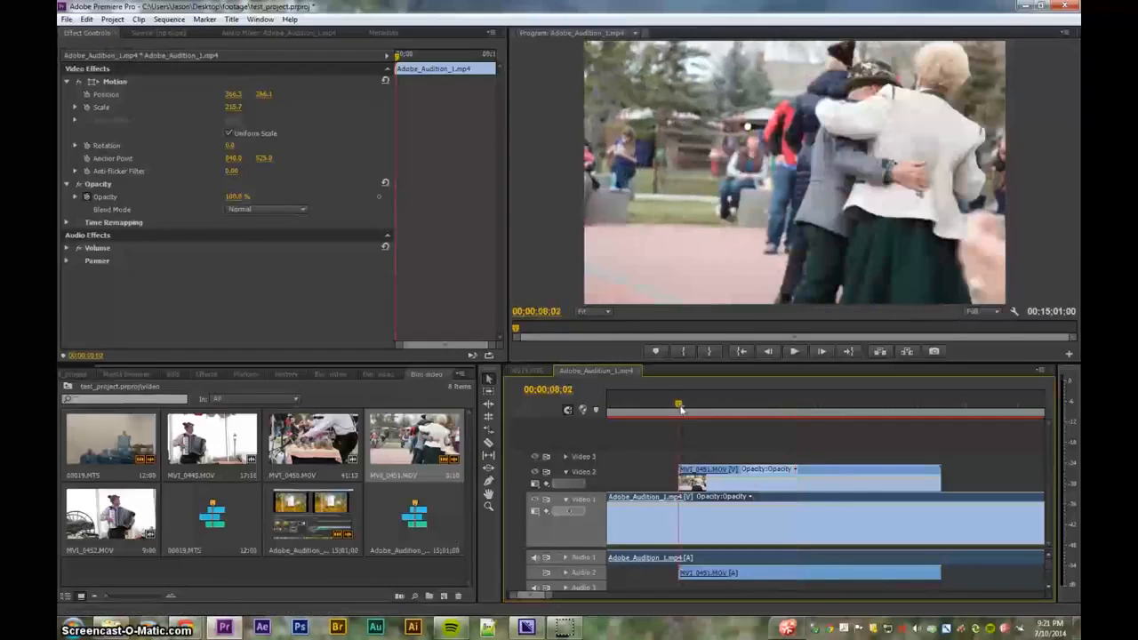
key(equal)
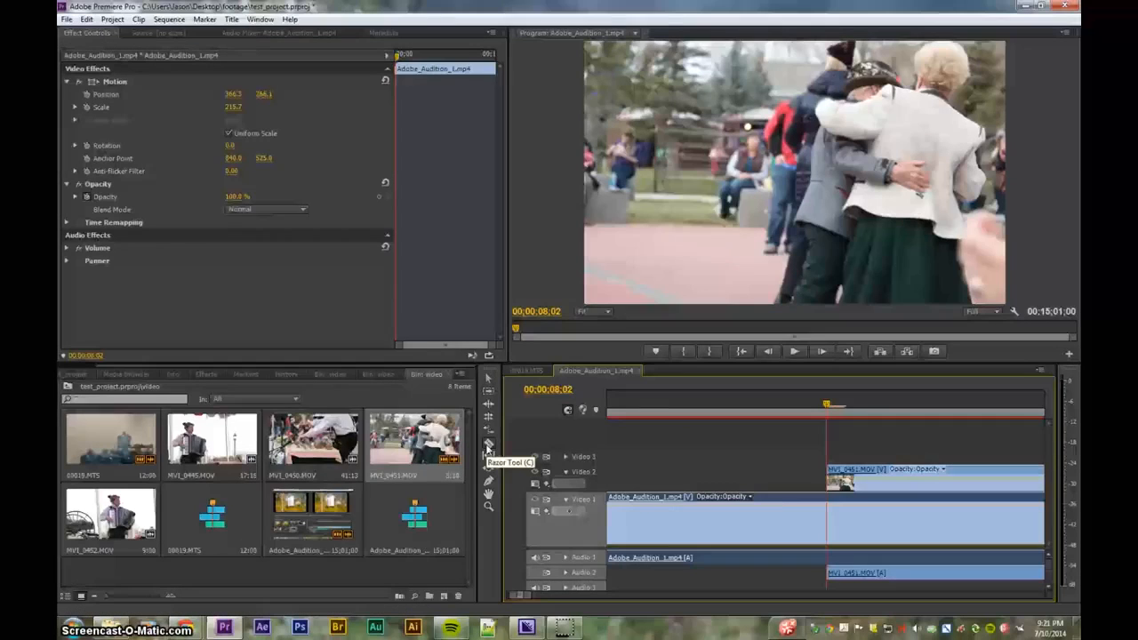
click(827, 531)
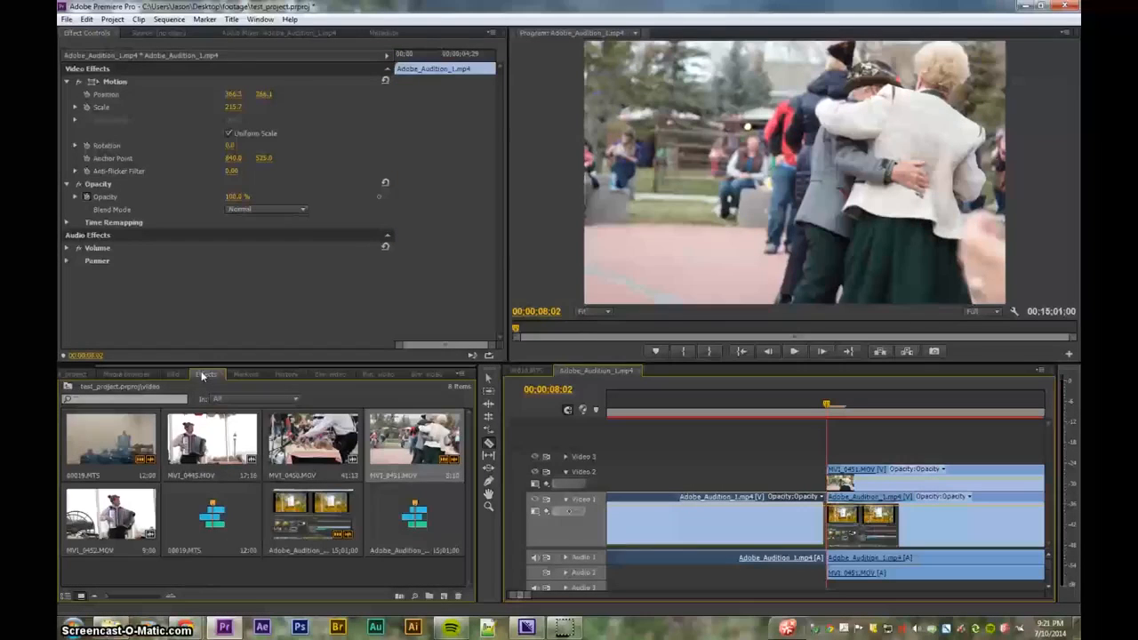
Apply the Cross Dissolve video transition to the end of the first Adobe_Audition_1.mp4 part and the start of MVI_0451.MOV.
click(70, 453)
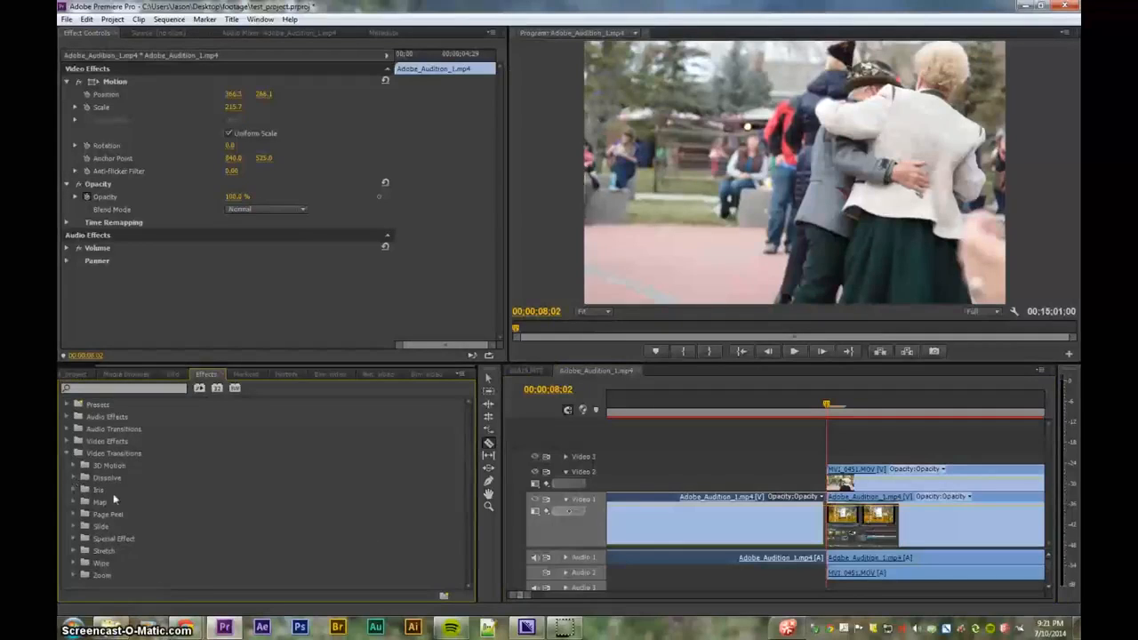
double_click(106, 477)
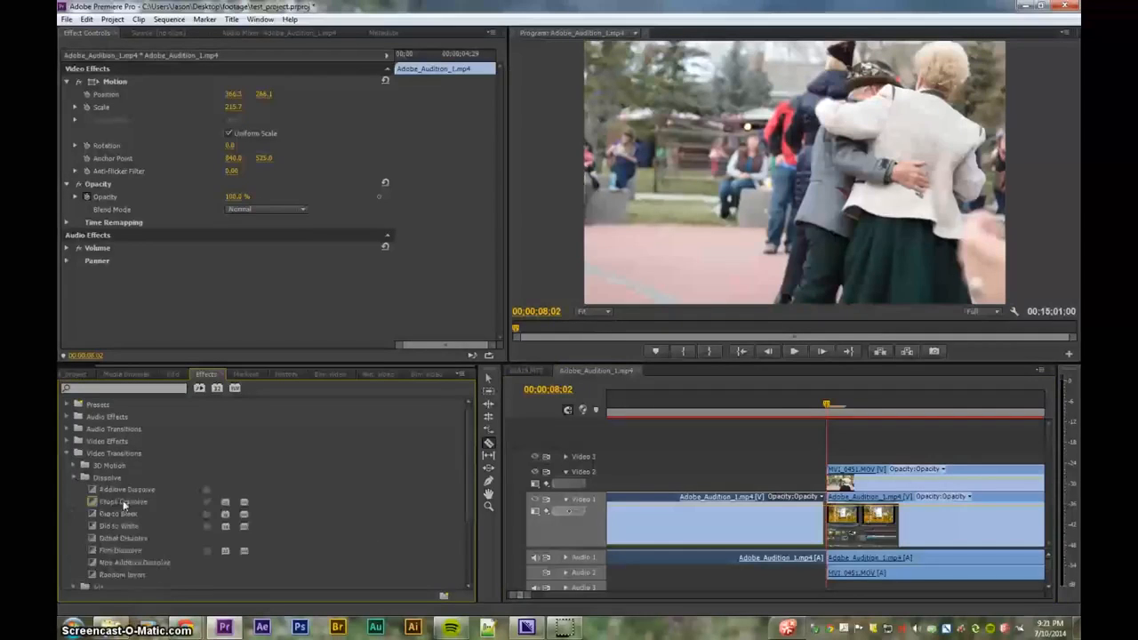
drag(116, 499, 821, 523)
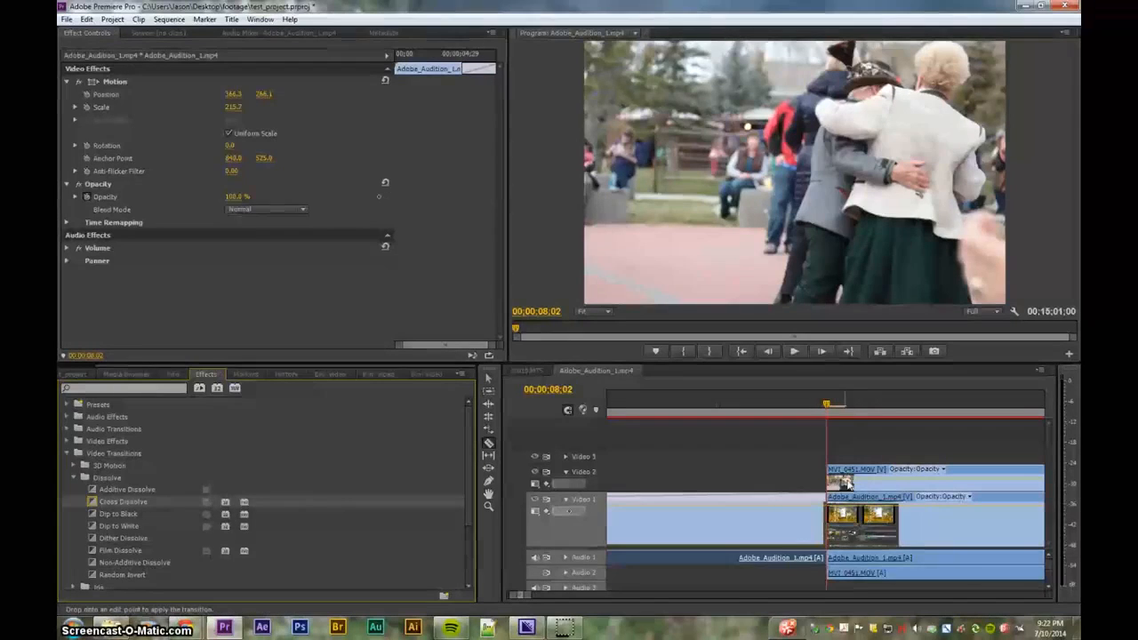
drag(845, 485, 846, 484)
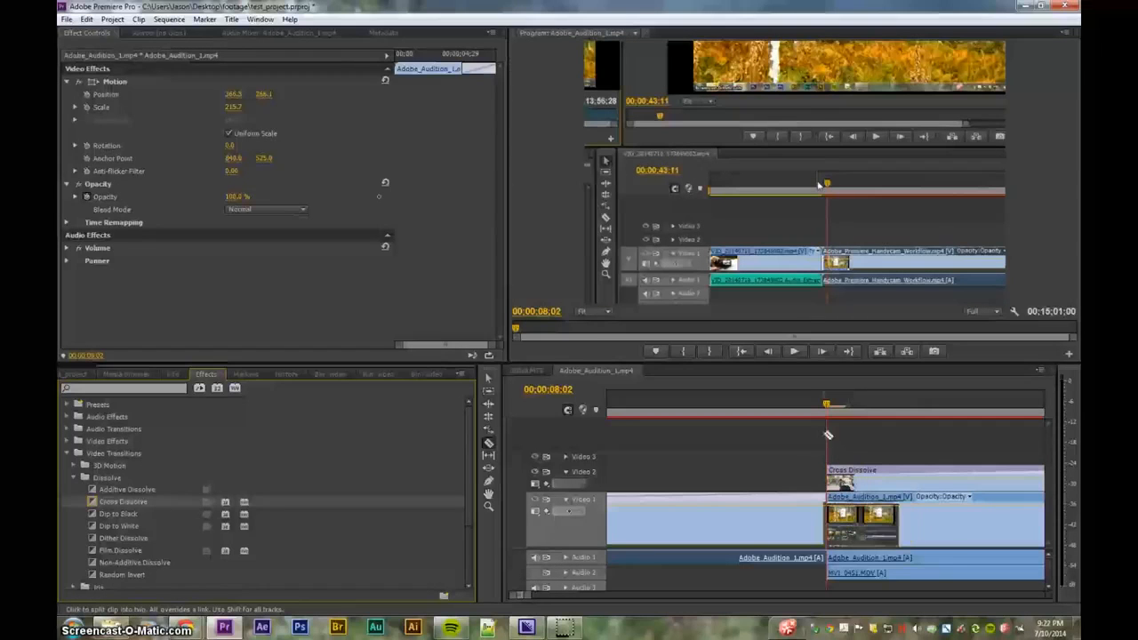
Shift MVI_0451.MOV slightly earlier so it overlaps the cut on Video 1, and place the playhead at 00;00;07;08.
click(487, 380)
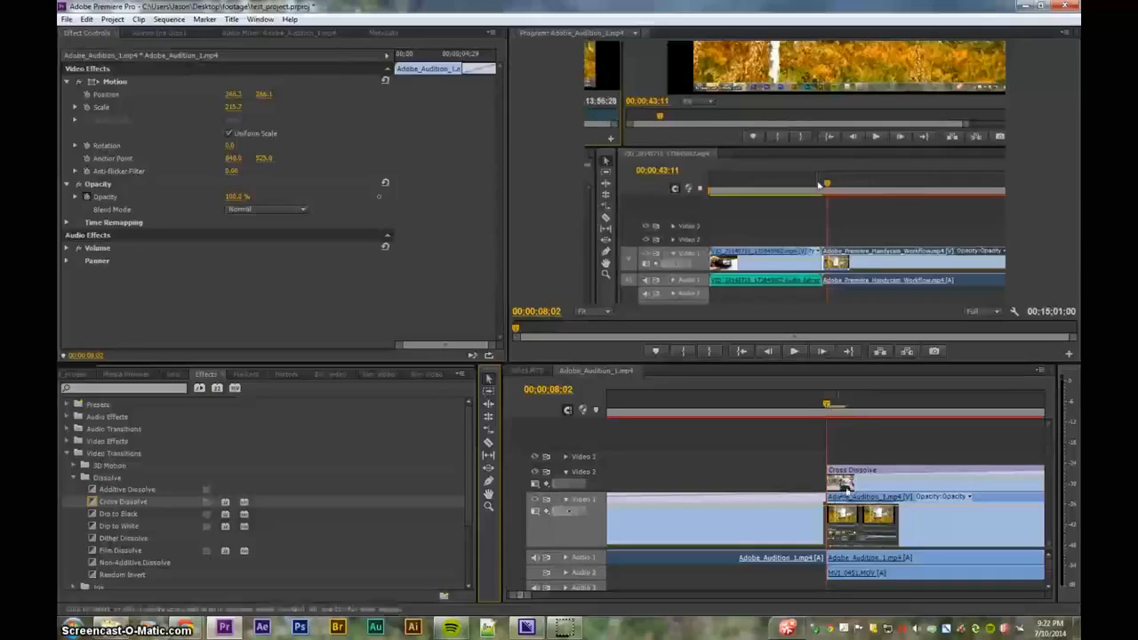
drag(855, 486, 822, 481)
drag(814, 409, 679, 408)
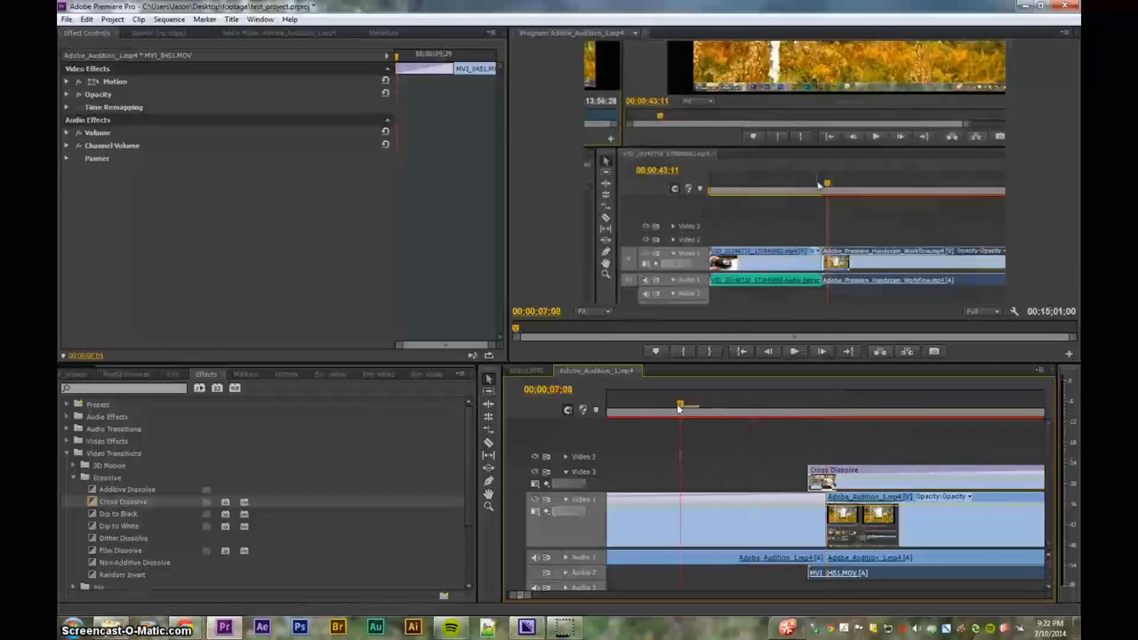
Lower the opacity of the second Adobe_Audition_1.mp4 part to 0 % directly on the timeline clip.
click(856, 530)
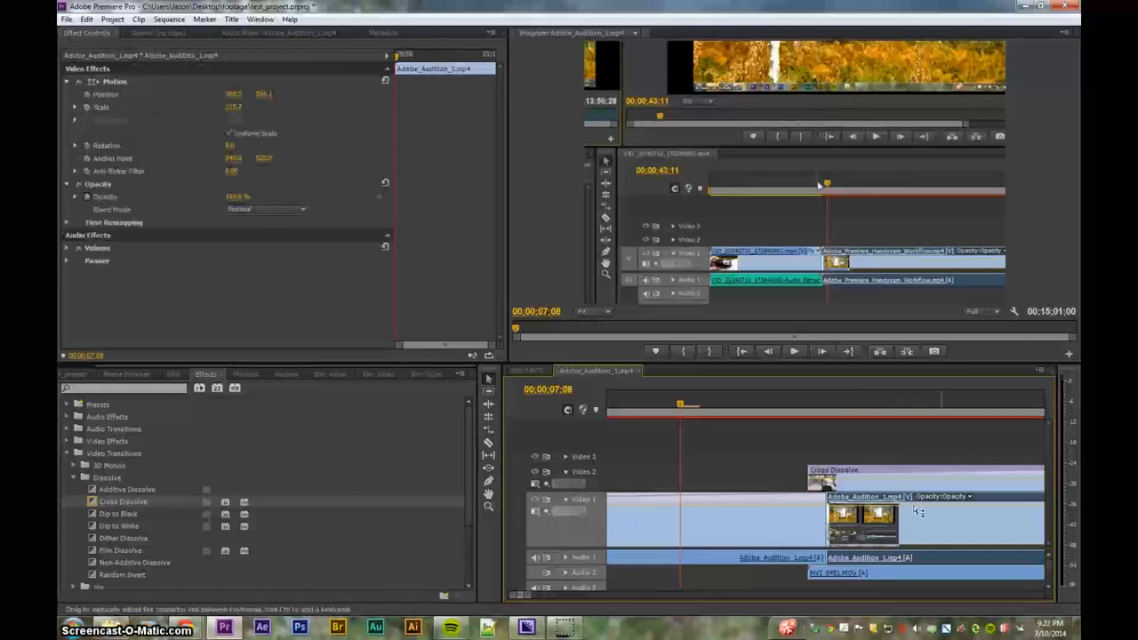
drag(913, 551, 915, 561)
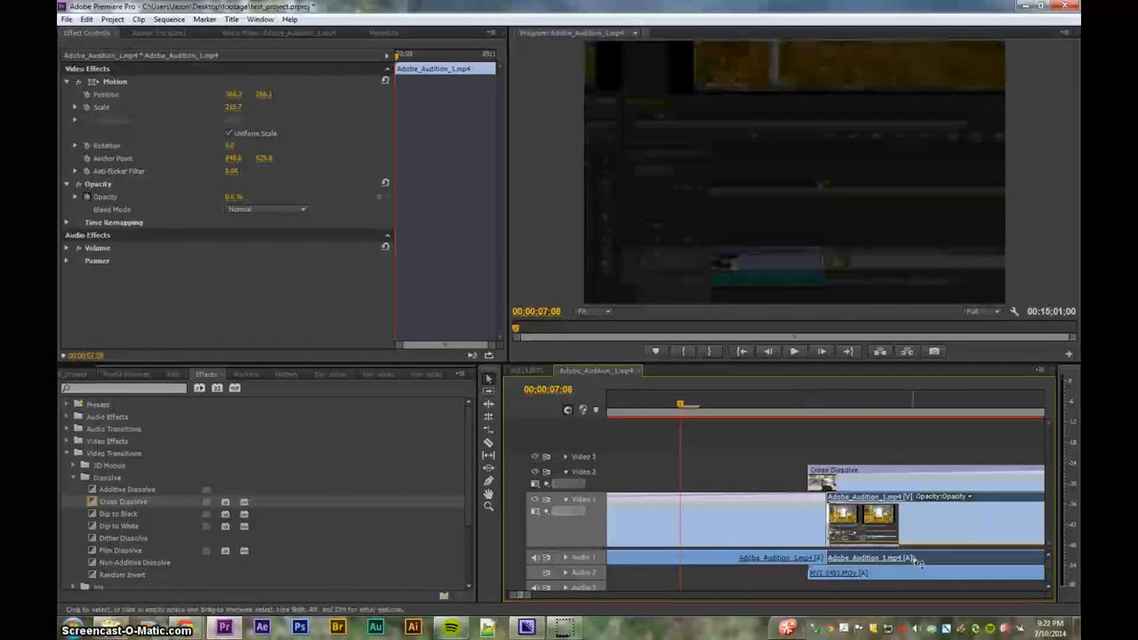
Move the playhead back before the cut and play the sequence through both Cross Dissolve transitions.
key(Left)
key(Left)
key(Left)
key(Left)
key(Left)
key(Left)
key(Left)
key(Left)
key(Left)
key(Left)
key(Left)
key(Left)
key(Left)
key(Left)
key(Left)
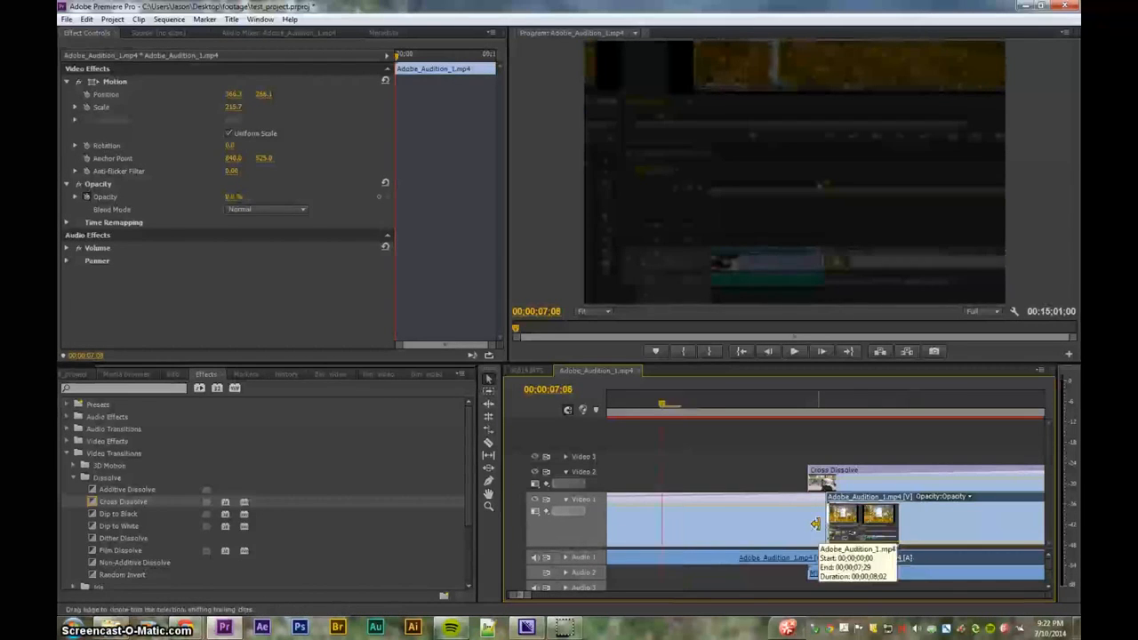
key(Left)
key(Left)
key(Left)
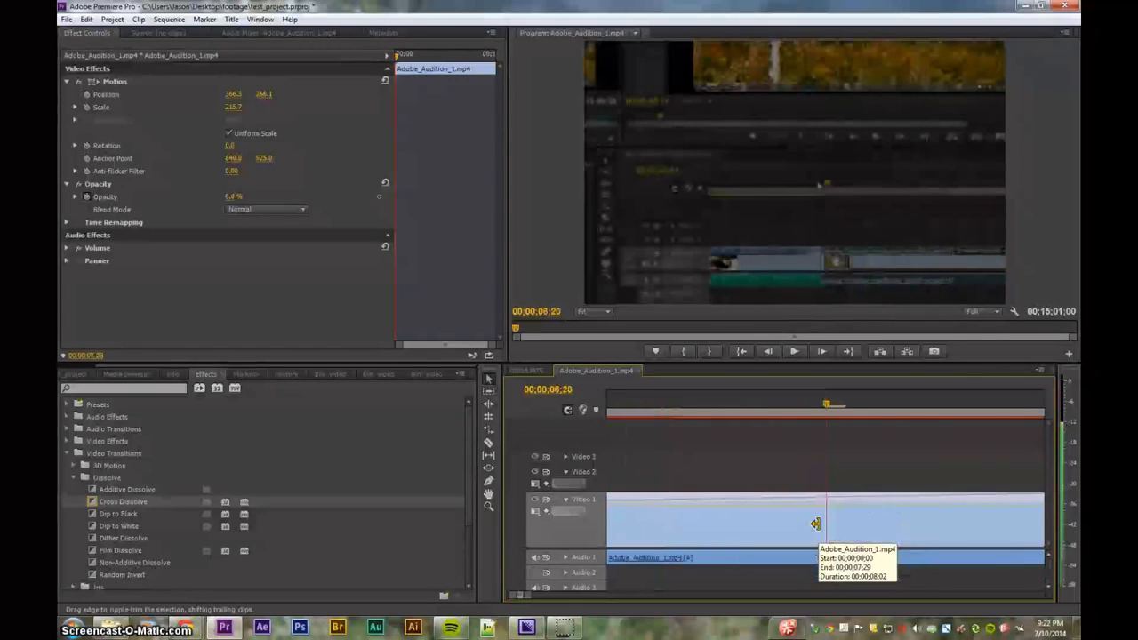
click(643, 406)
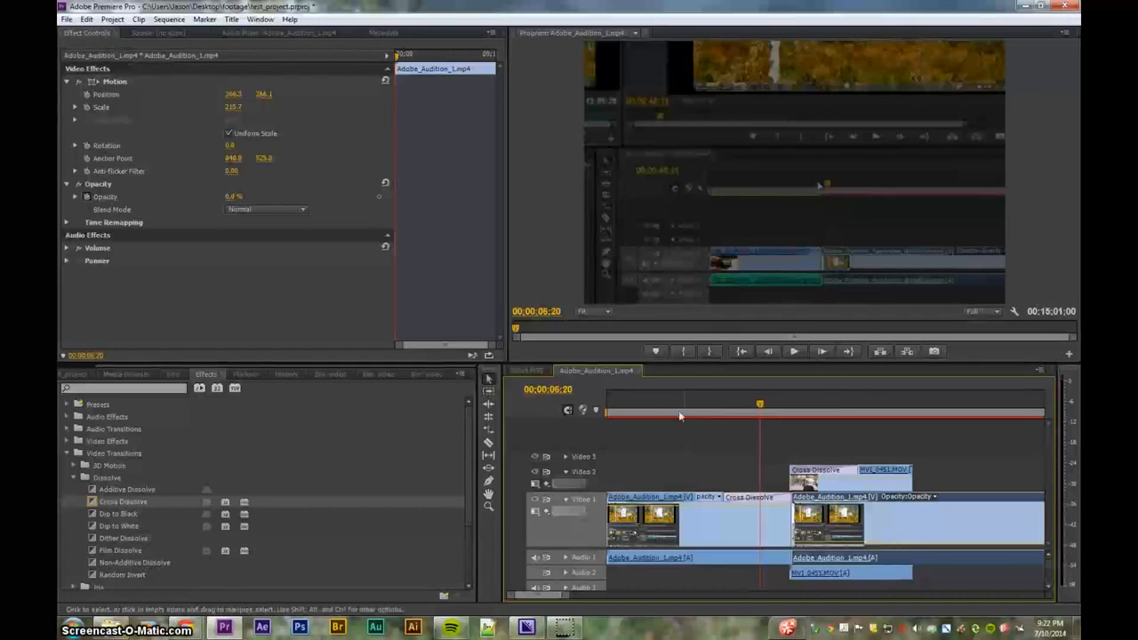
key(space)
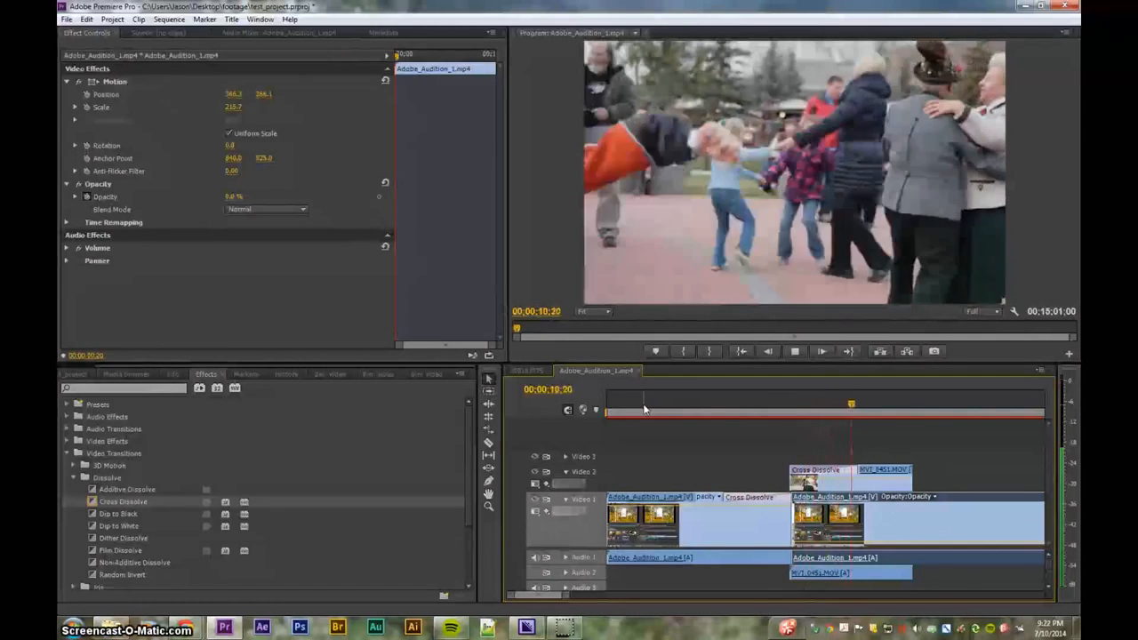
key(space)
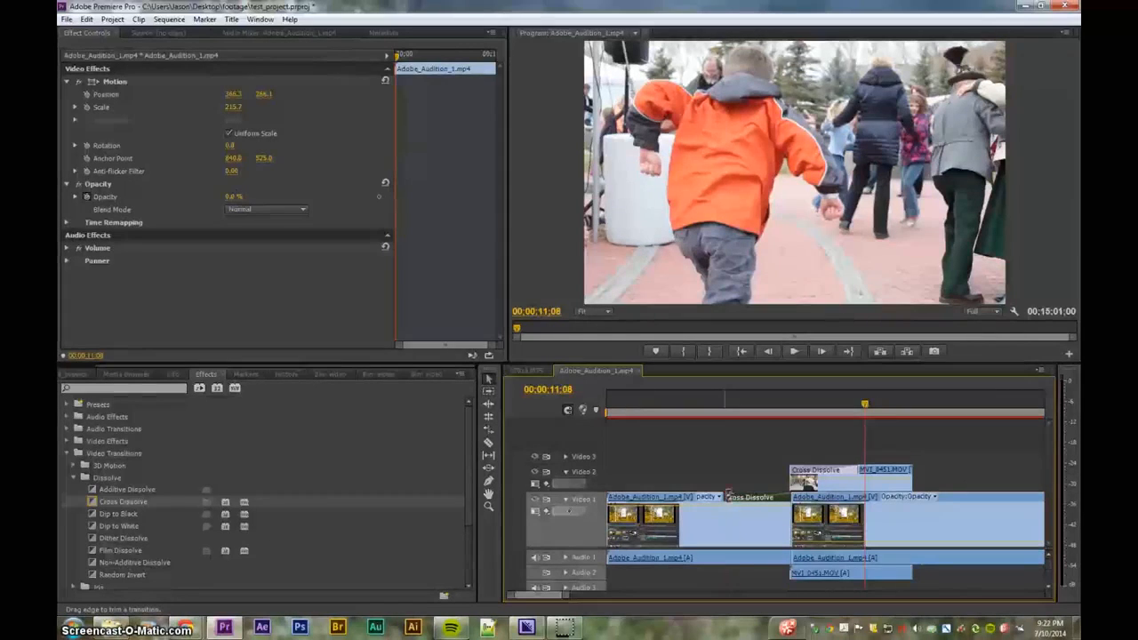
Shorten the Cross Dissolve transitions at the end of the first Adobe_Audition_1.mp4 part and the start of MVI_0451.MOV.
click(722, 499)
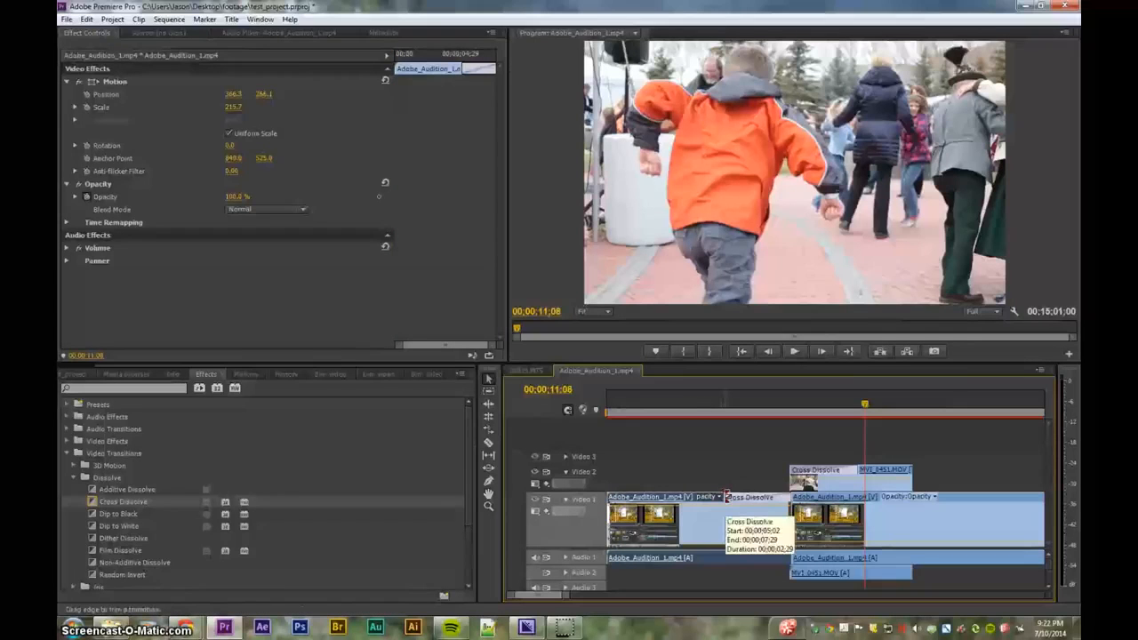
click(725, 496)
drag(725, 496, 771, 496)
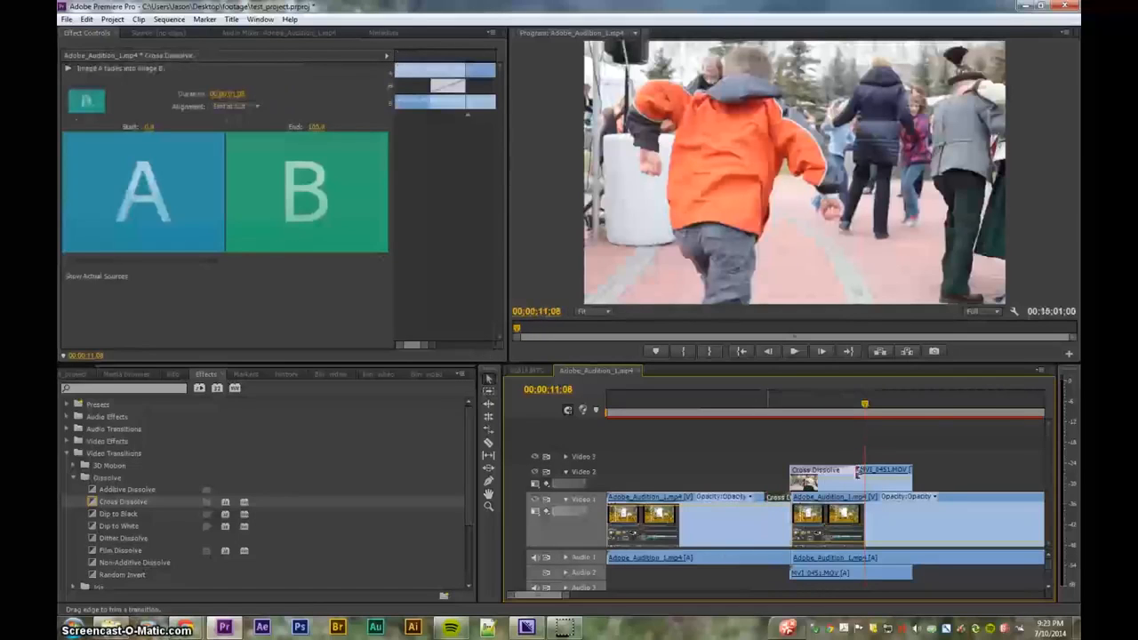
drag(855, 470, 809, 477)
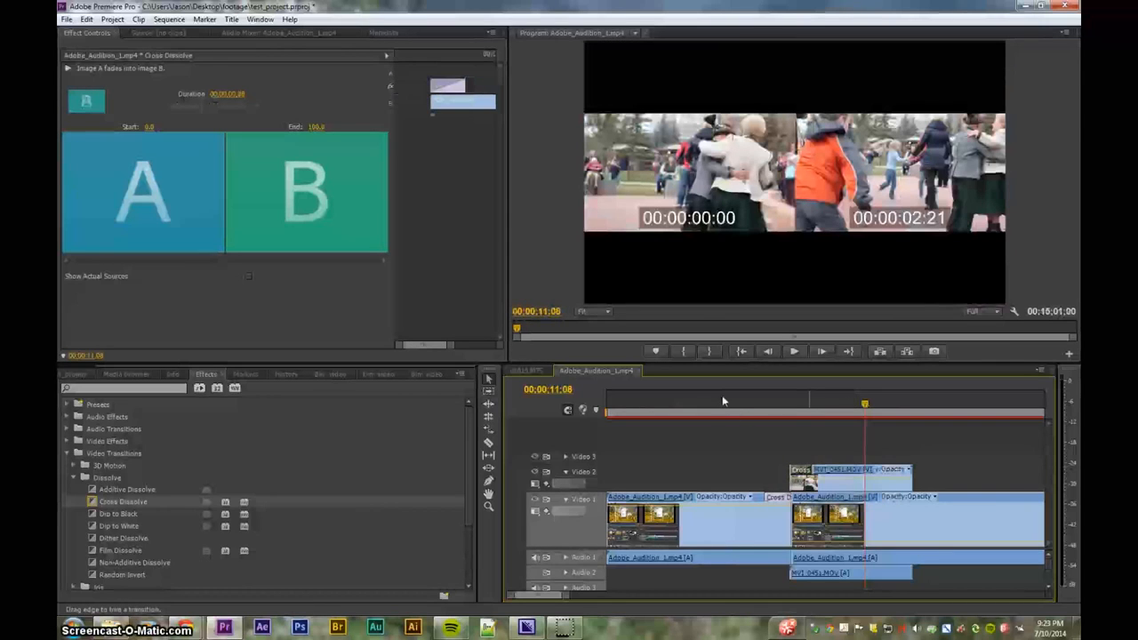
Play back the shortened Cross Dissolve transitions from 00;00;04;29.
click(722, 401)
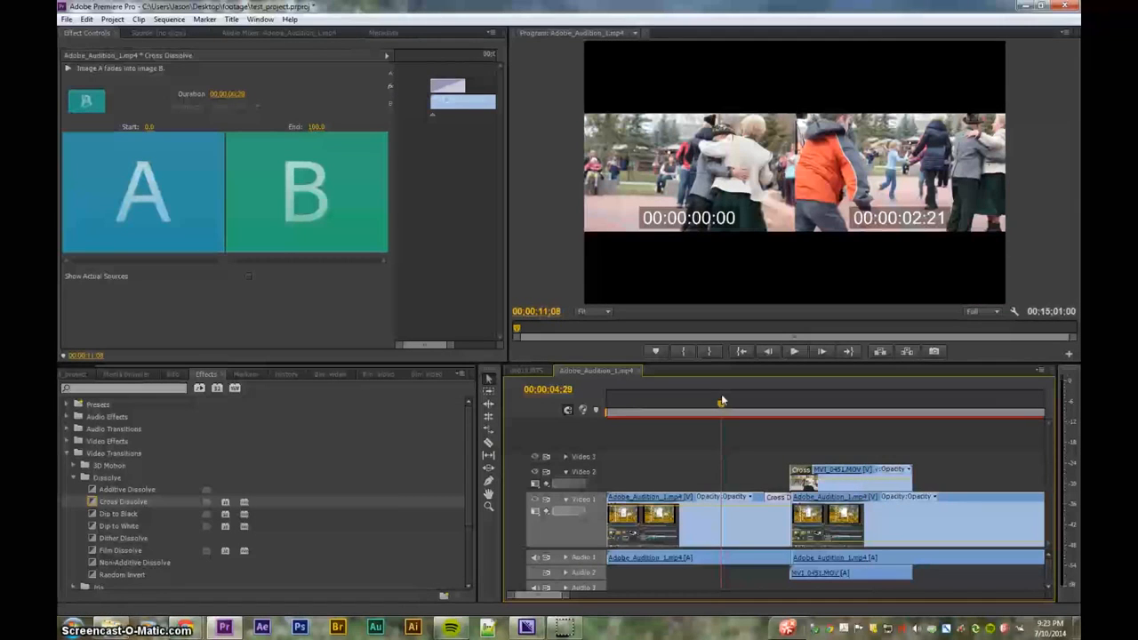
key(space)
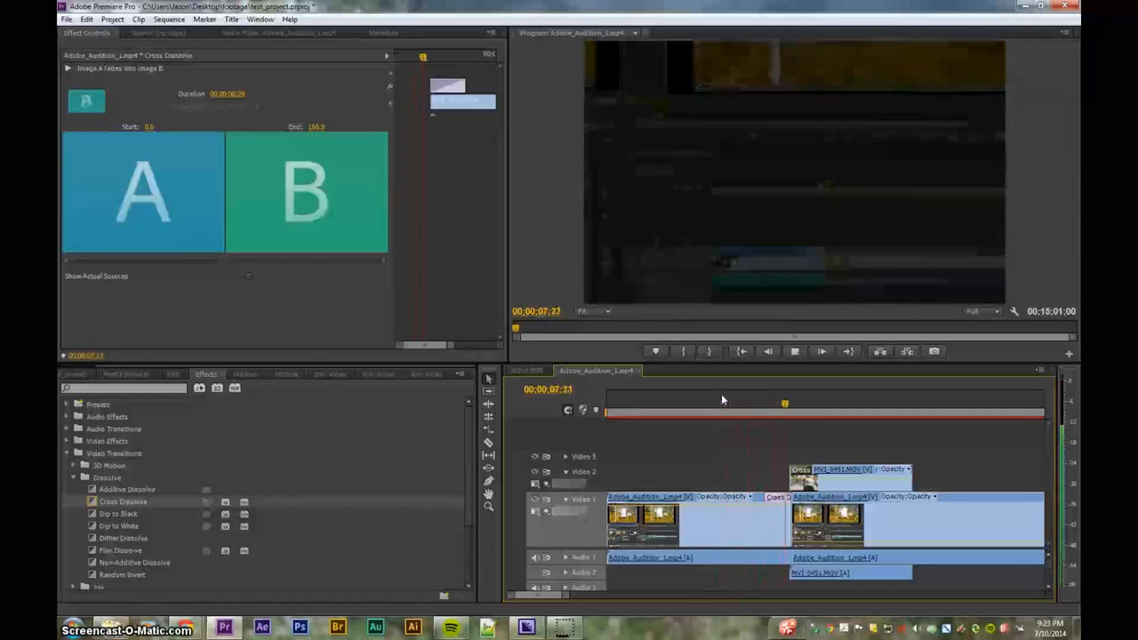
key(space)
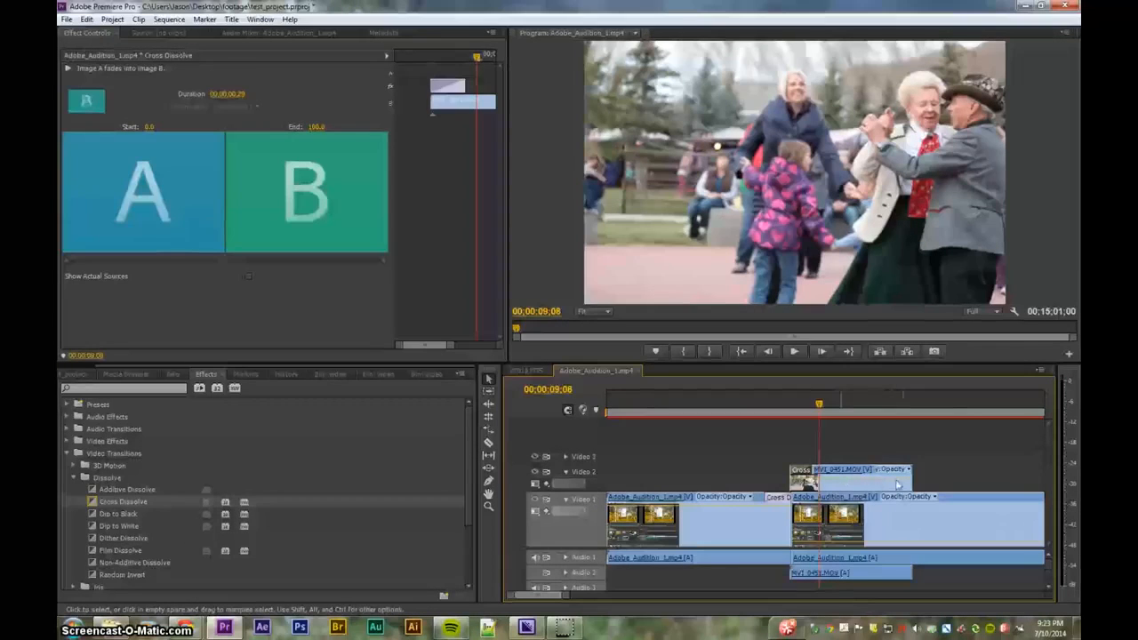
Add opacity keyframes that fade MVI_0451.MOV out at its end and bring the second Adobe_Audition_1.mp4 part back in.
click(929, 542)
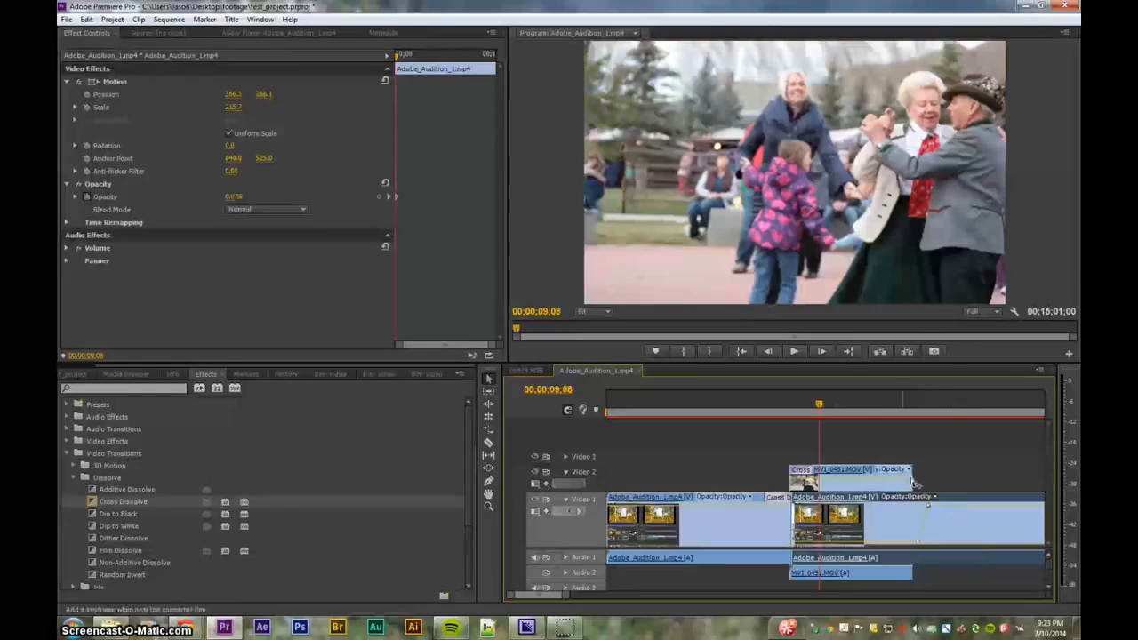
click(910, 481)
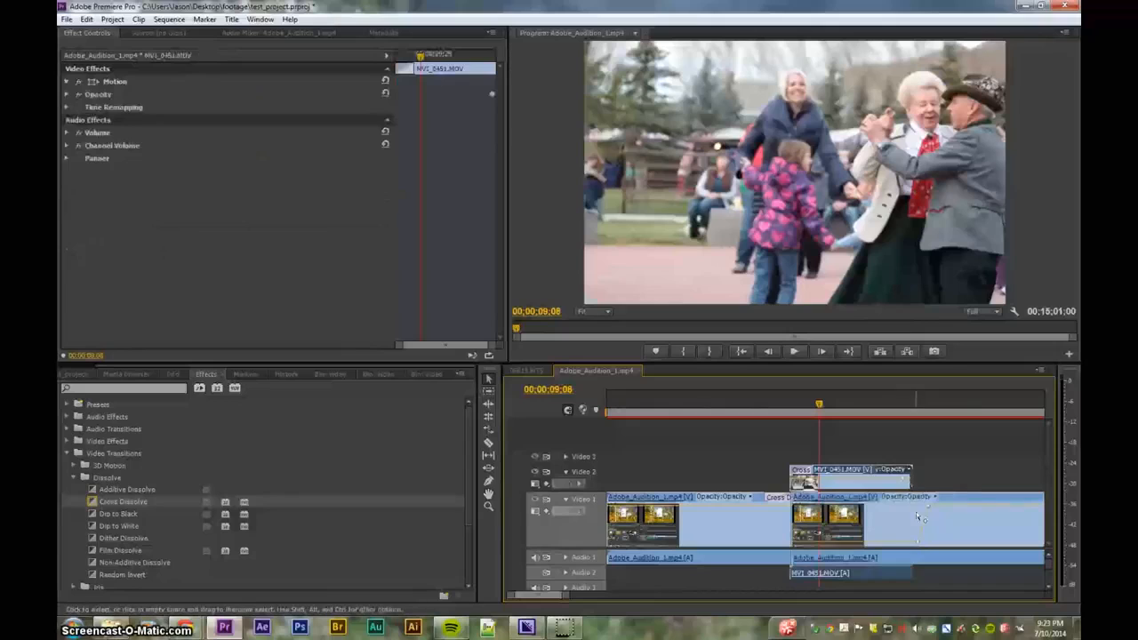